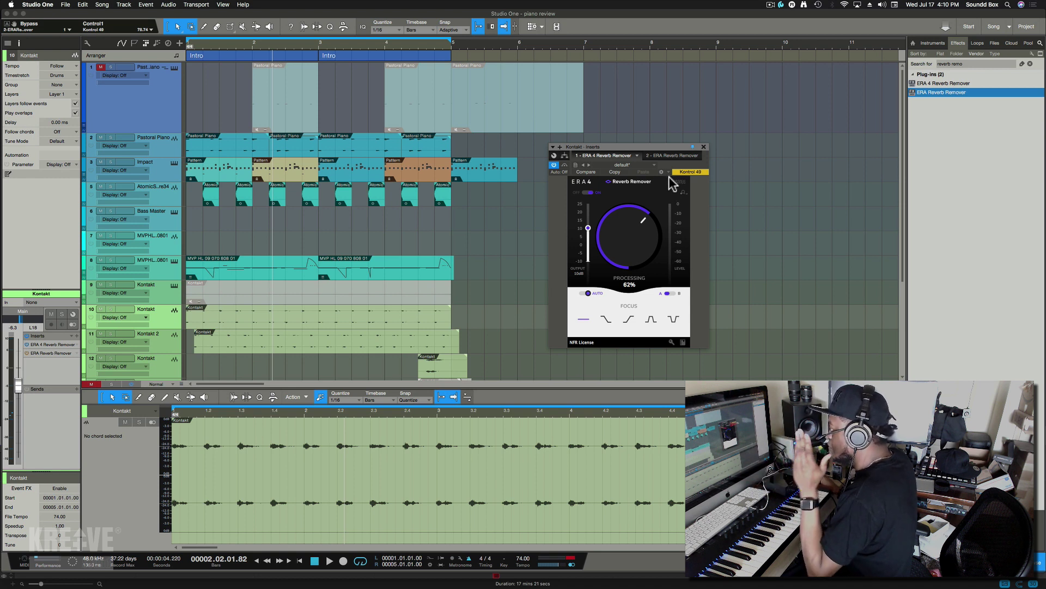
Step: Open ERA Reverb Remover from the Inserts list and arrange it beside the ERA 4 window
{"action": "left_click", "coordinate": [59, 351]}
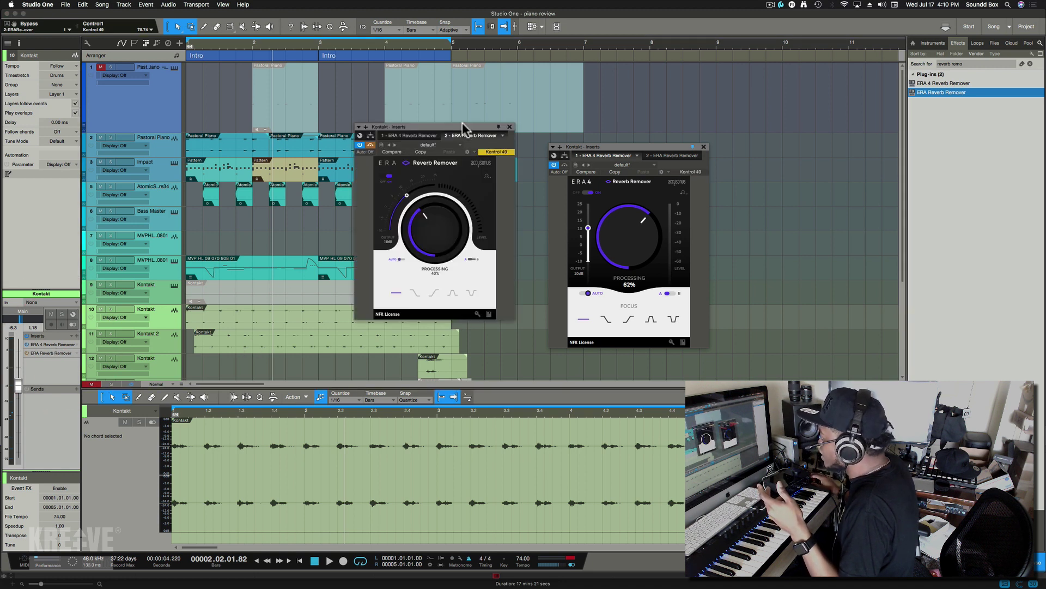
{"action": "left_click_drag", "start_coordinate": [464, 129], "coordinate": [458, 148]}
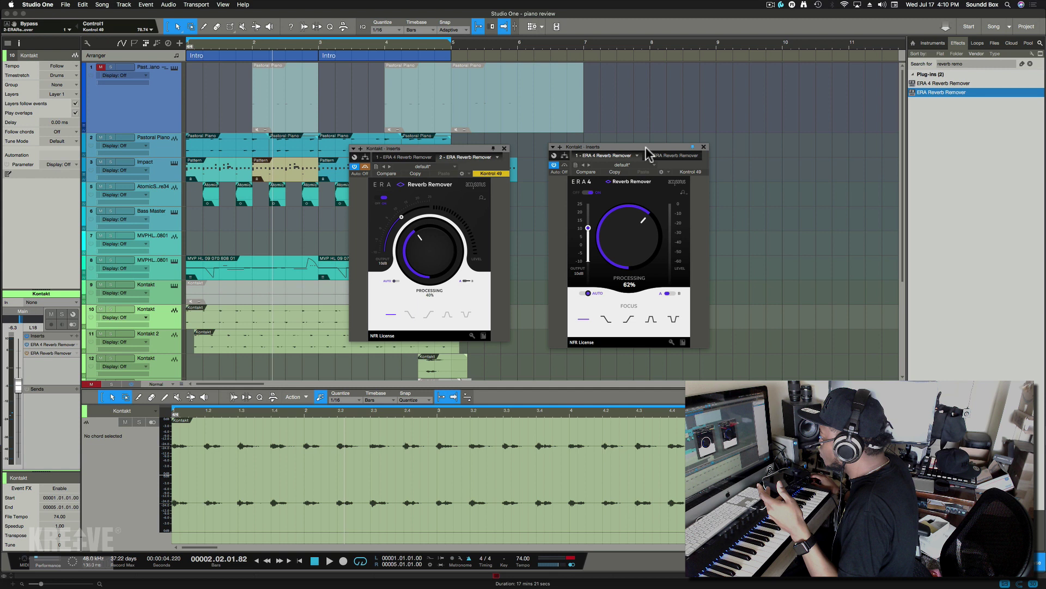
{"action": "left_click_drag", "start_coordinate": [646, 152], "coordinate": [701, 154]}
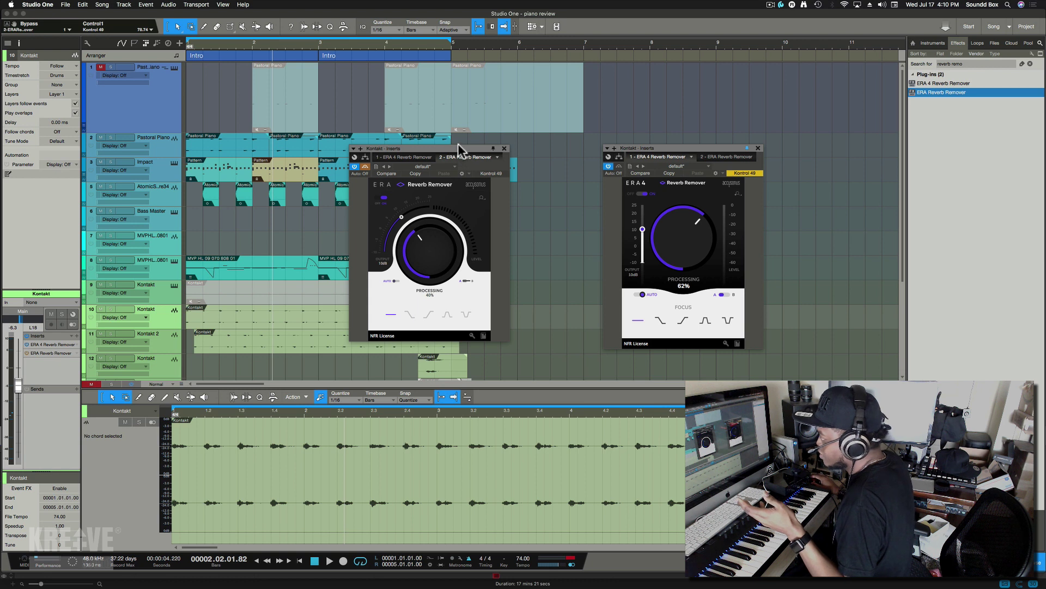
{"action": "mouse_move", "coordinate": [461, 159]}
{"action": "left_mouse_down"}
{"action": "mouse_move", "coordinate": [473, 164]}
{"action": "mouse_move", "coordinate": [460, 144]}
{"action": "left_mouse_up"}
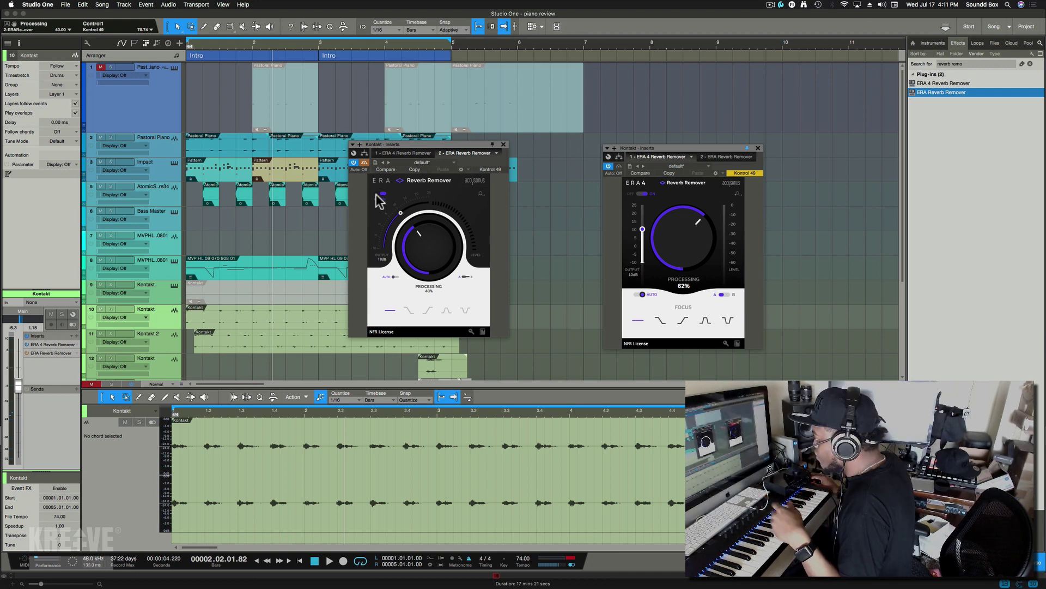
Step: Switch controller focus back and forth between the ERA Reverb Remover and ERA 4 windows
{"action": "left_click", "coordinate": [381, 196]}
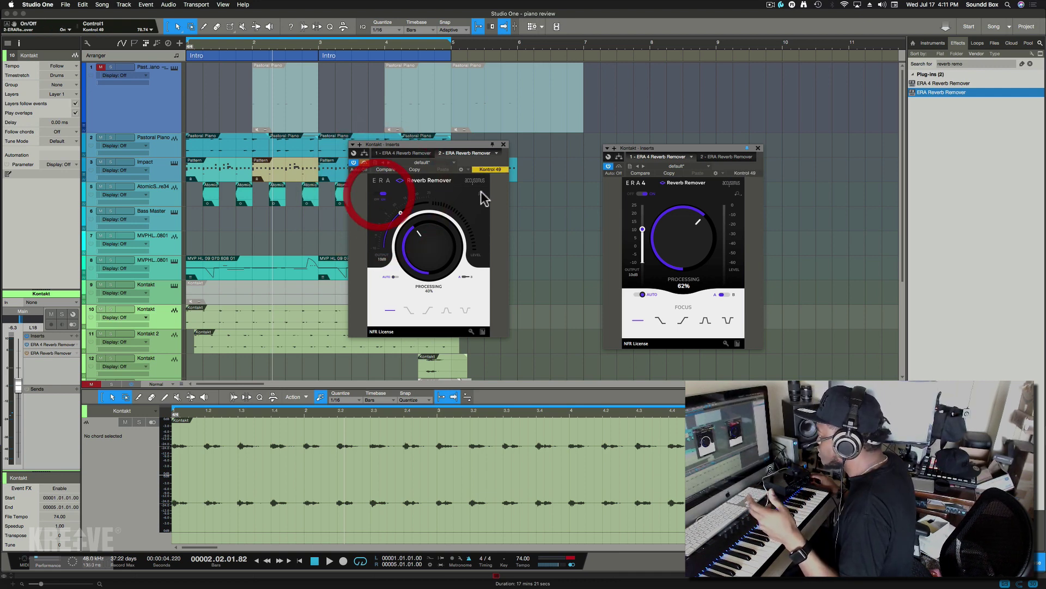
{"action": "left_click", "coordinate": [645, 194]}
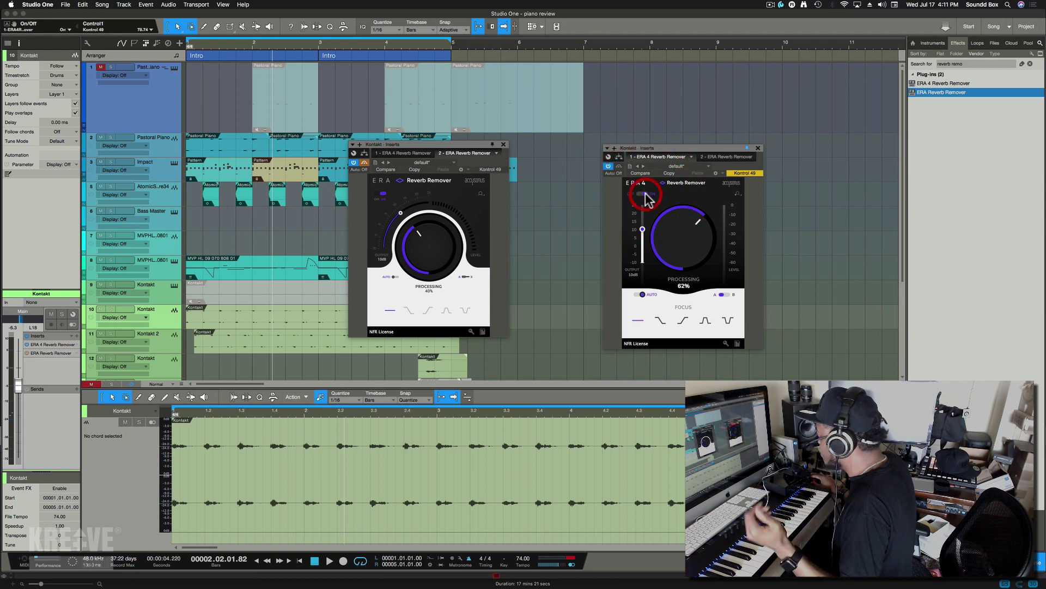
{"action": "left_click", "coordinate": [389, 279]}
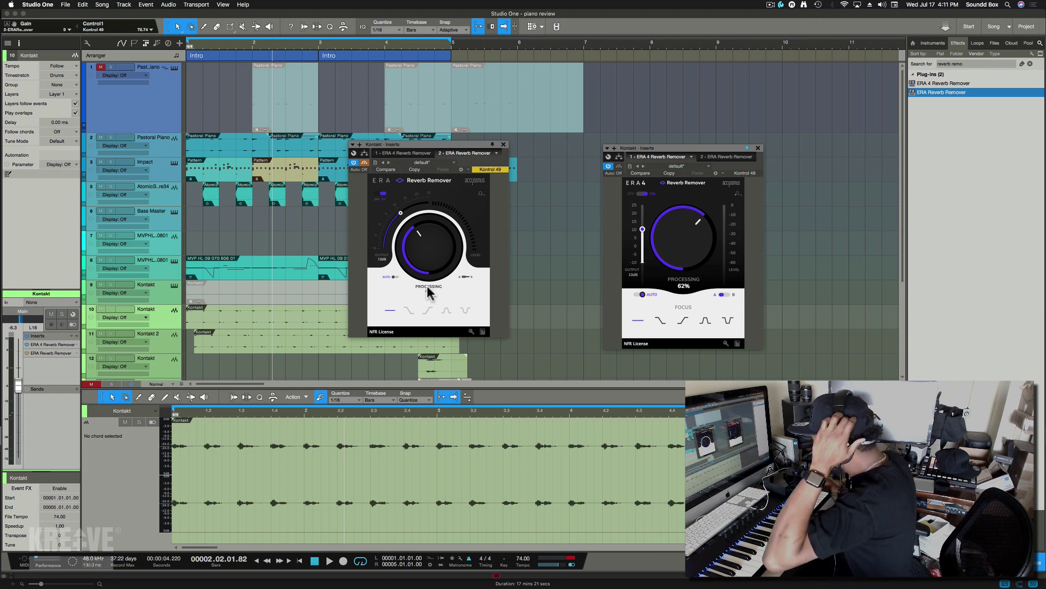
{"action": "left_click", "coordinate": [688, 284]}
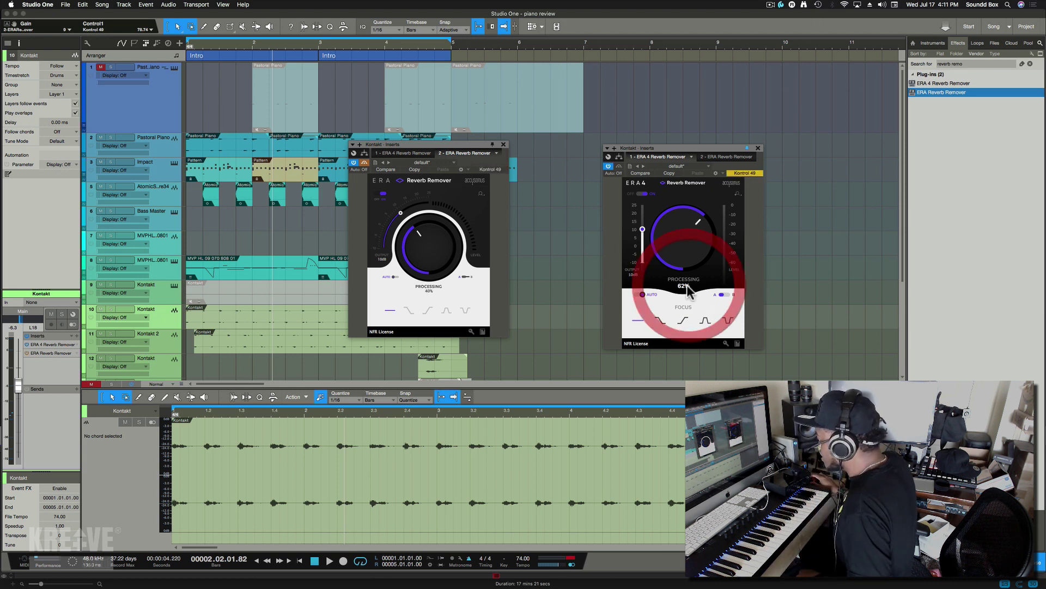
{"action": "left_click", "coordinate": [433, 305]}
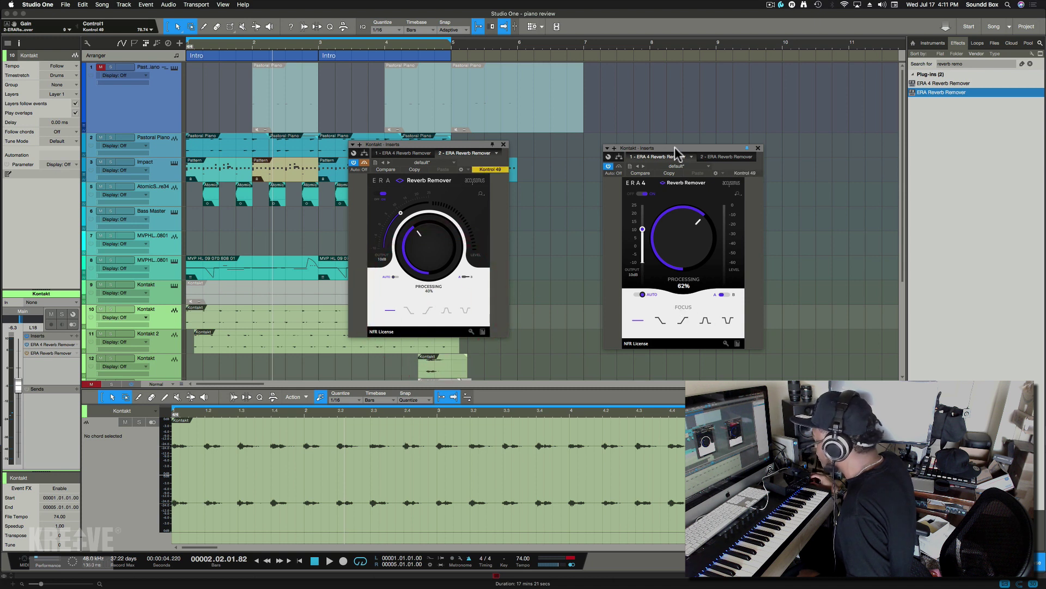
Step: Raise the ERA 4 window, toggle A/B on both plugins, and show ERA Reverb Remover's size options
{"action": "left_click_drag", "start_coordinate": [675, 153], "coordinate": [660, 102]}
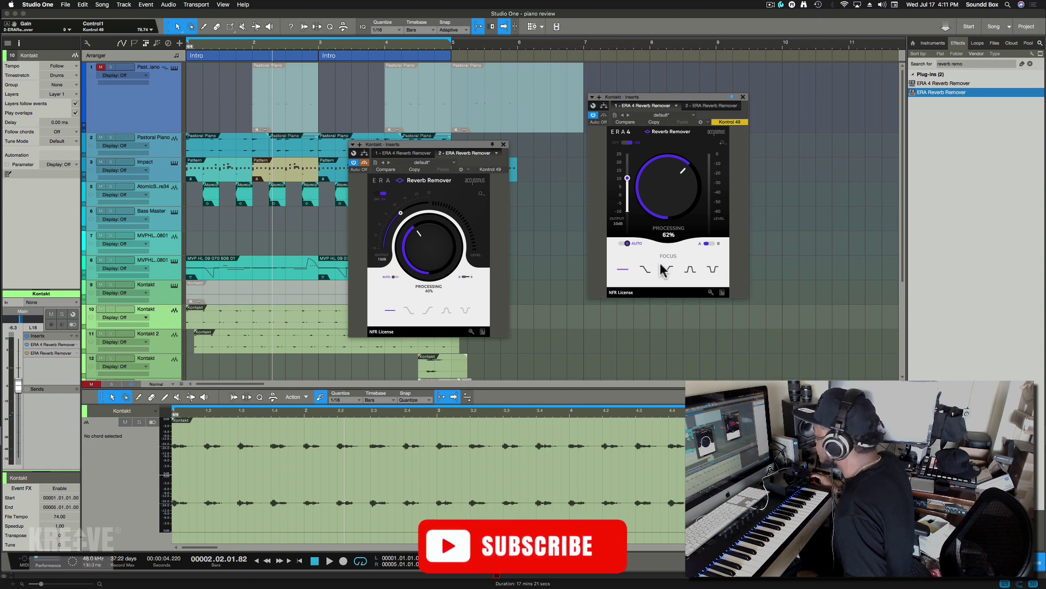
{"action": "left_click", "coordinate": [706, 245]}
{"action": "left_click", "coordinate": [467, 280]}
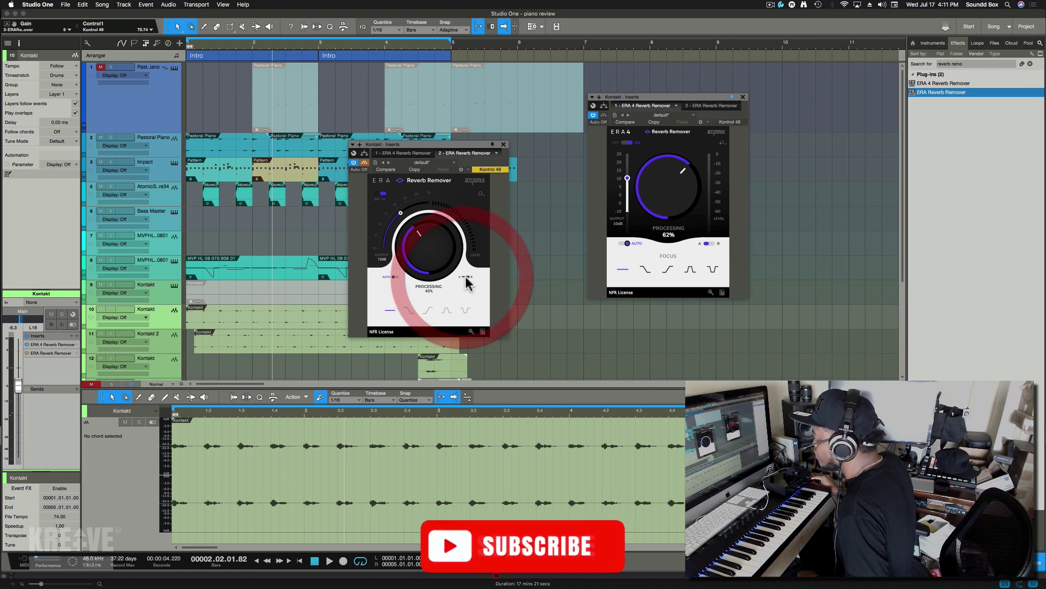
{"action": "left_click", "coordinate": [482, 195]}
Step: Enlarge both reverb remover interfaces to 150% and reposition their windows
{"action": "left_click", "coordinate": [481, 204]}
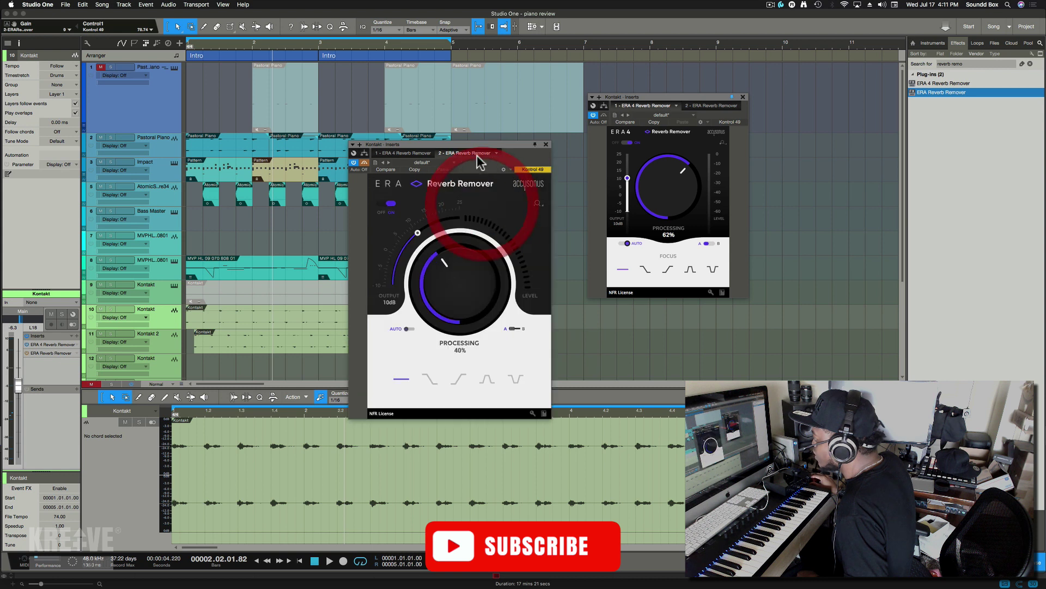
{"action": "left_click_drag", "start_coordinate": [478, 147], "coordinate": [335, 85]}
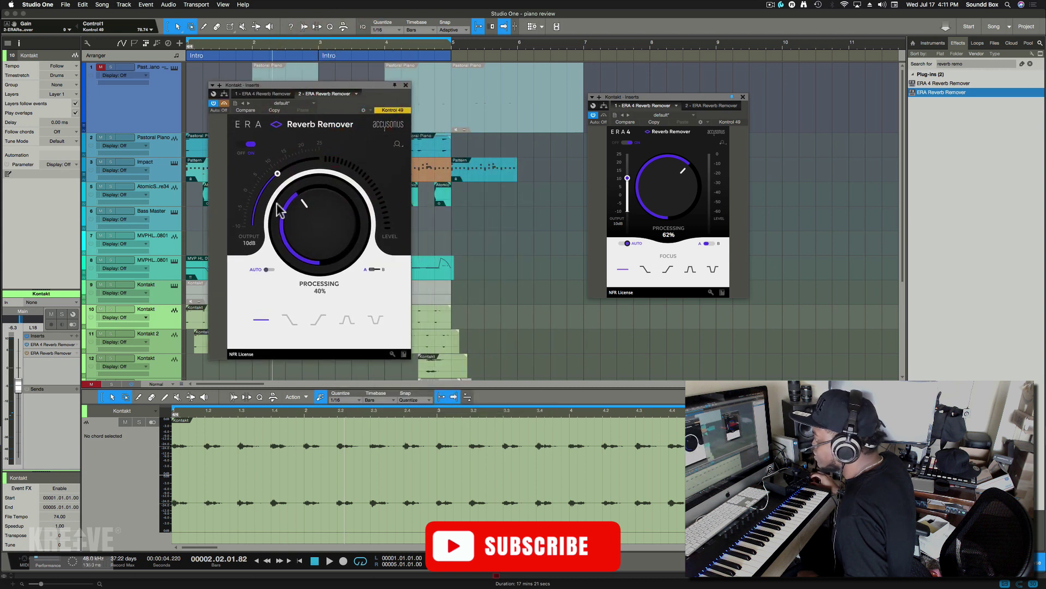
{"action": "left_click", "coordinate": [723, 143]}
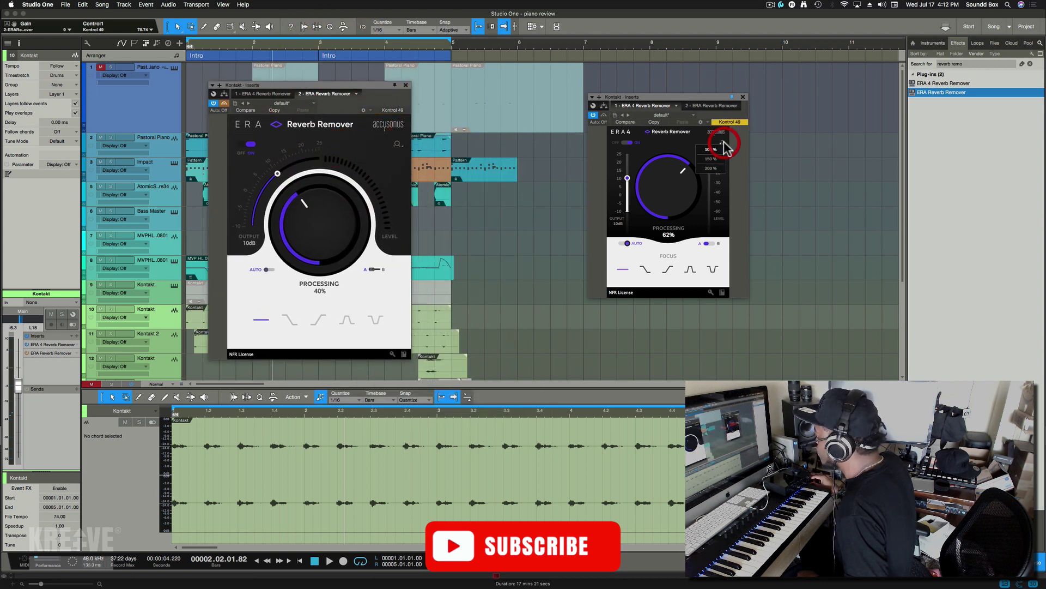
{"action": "left_click", "coordinate": [711, 159]}
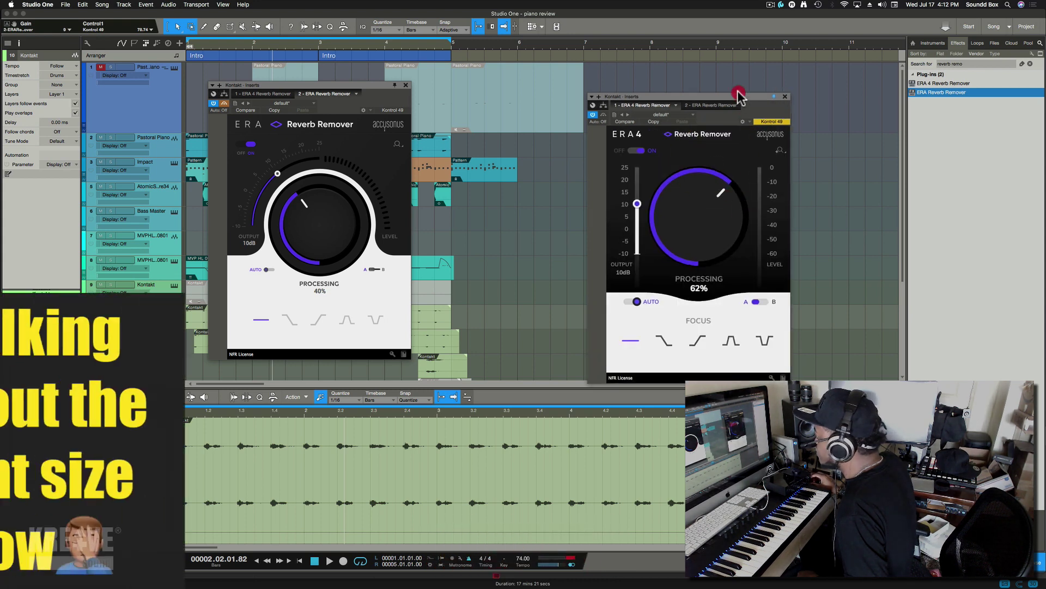
{"action": "left_click_drag", "start_coordinate": [740, 97], "coordinate": [706, 65]}
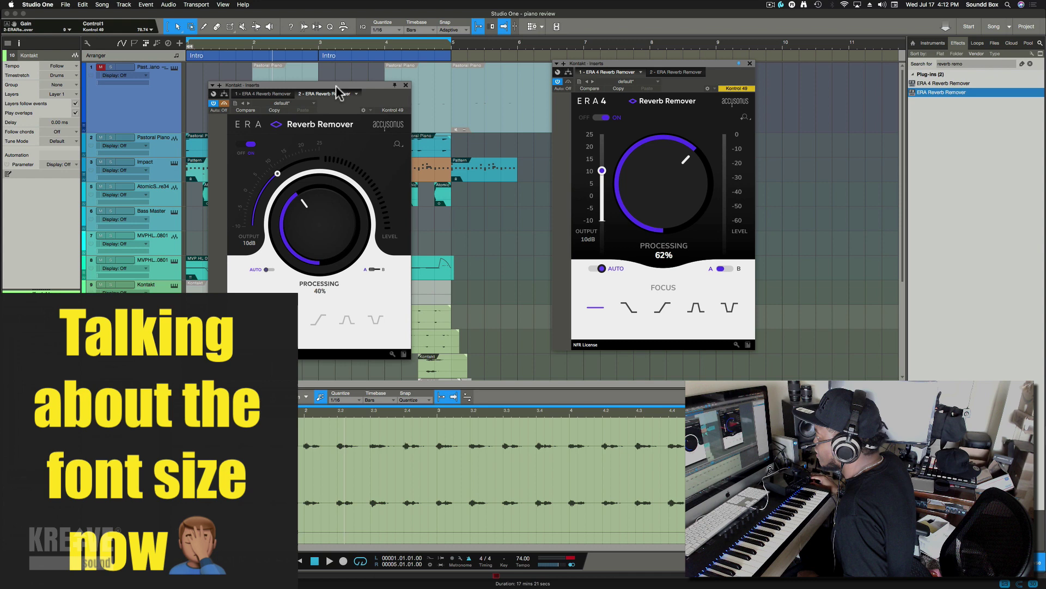
{"action": "left_click_drag", "start_coordinate": [334, 85], "coordinate": [339, 76]}
Step: Set ERA 4 to 200%, shift the windows, and close ERA Reverb Remover
{"action": "left_click", "coordinate": [410, 139]}
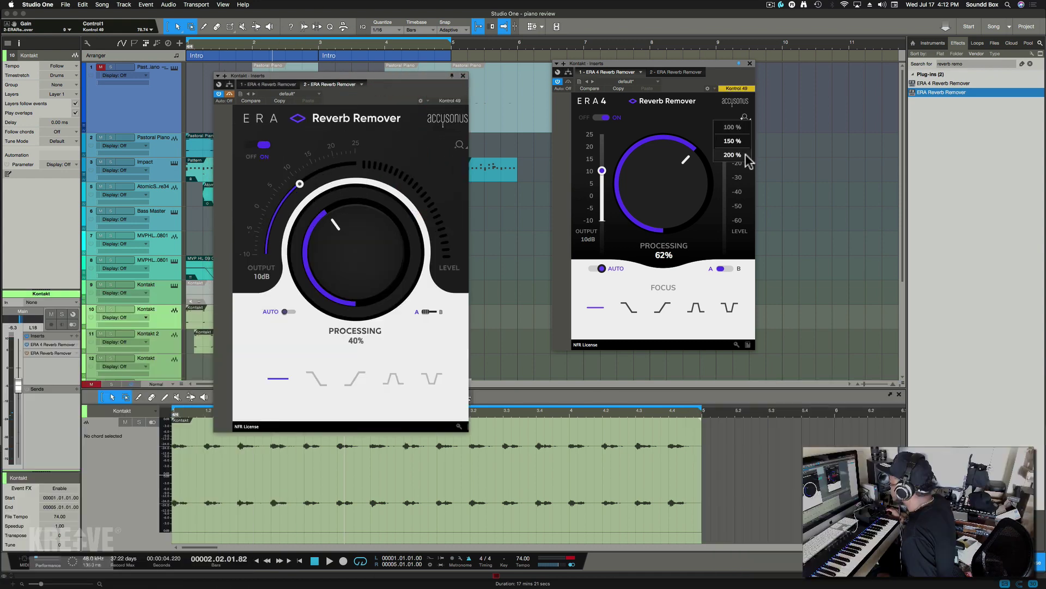
{"action": "left_click", "coordinate": [745, 154]}
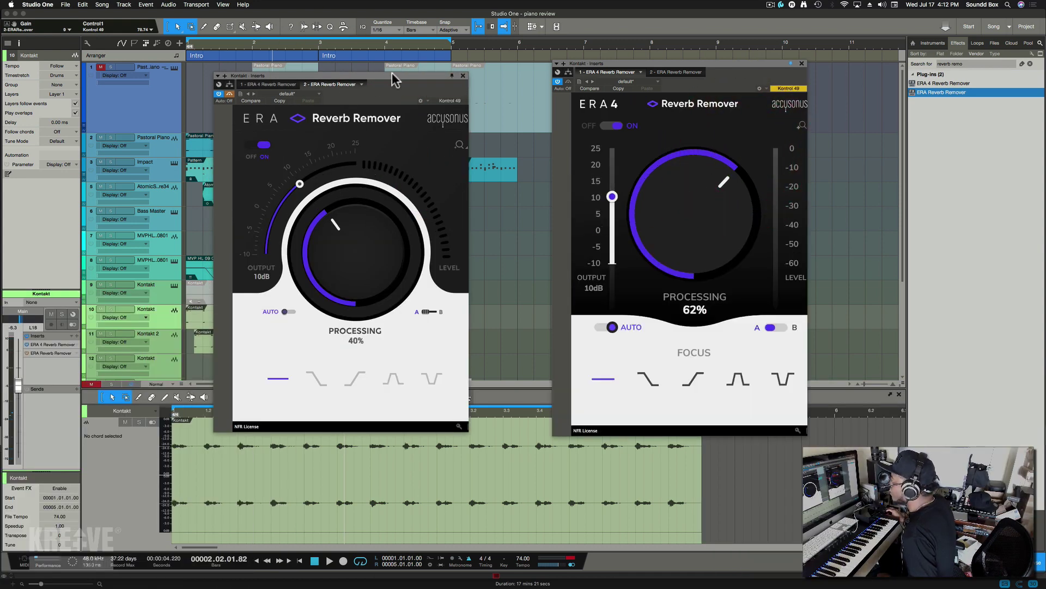
{"action": "mouse_move", "coordinate": [393, 74]}
{"action": "left_mouse_down"}
{"action": "mouse_move", "coordinate": [412, 84]}
{"action": "mouse_move", "coordinate": [373, 76]}
{"action": "left_mouse_up"}
{"action": "left_click_drag", "start_coordinate": [613, 64], "coordinate": [556, 97]}
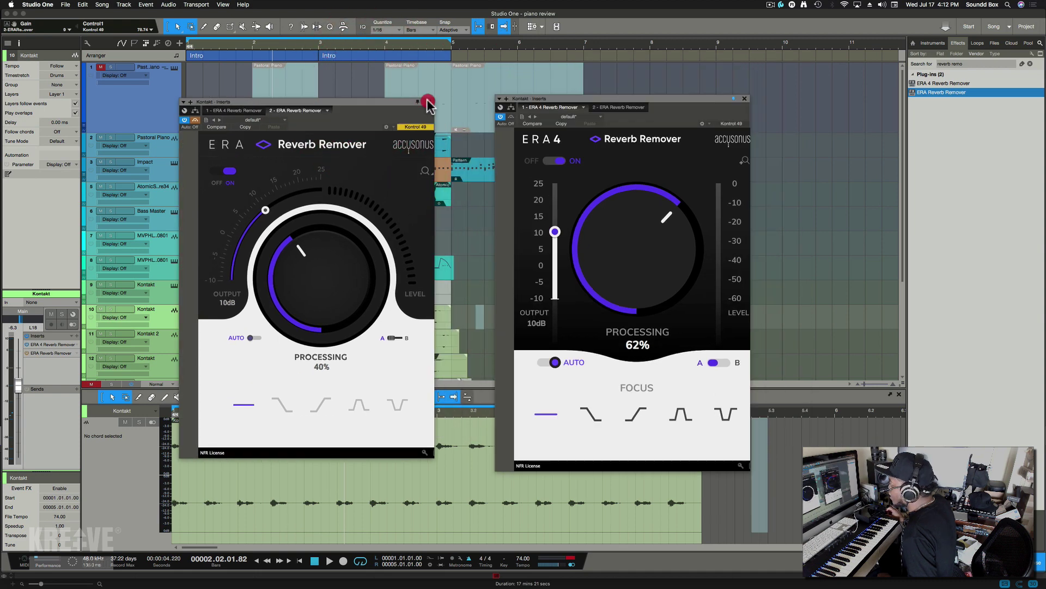
{"action": "left_click", "coordinate": [428, 104]}
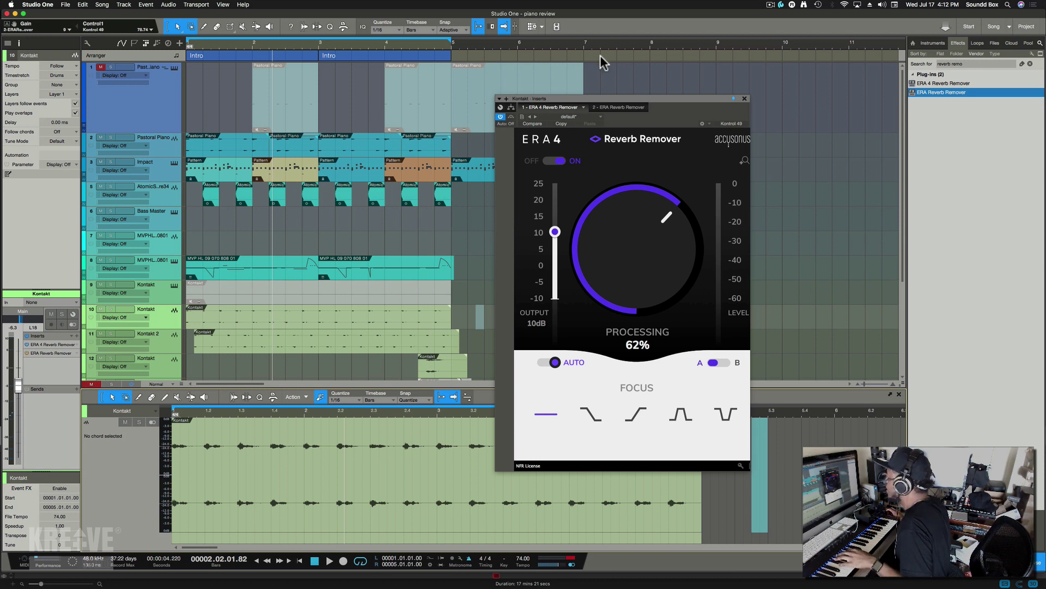
Step: Bypass ERA 4, enable monitoring on track 10, and restart playback near the song start
{"action": "left_click_drag", "start_coordinate": [605, 105], "coordinate": [625, 122]}
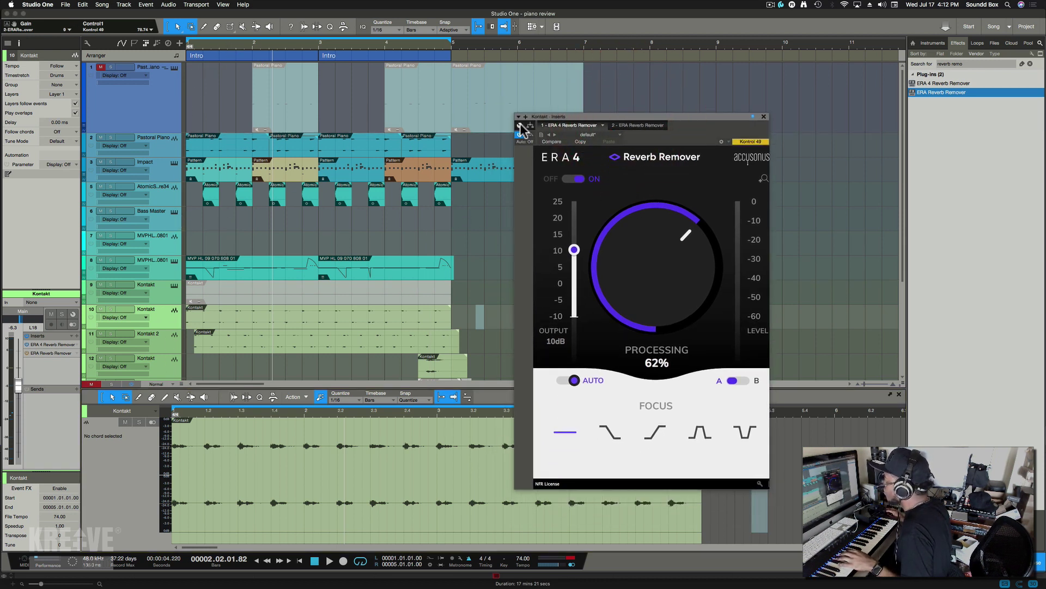
{"action": "left_click", "coordinate": [532, 134]}
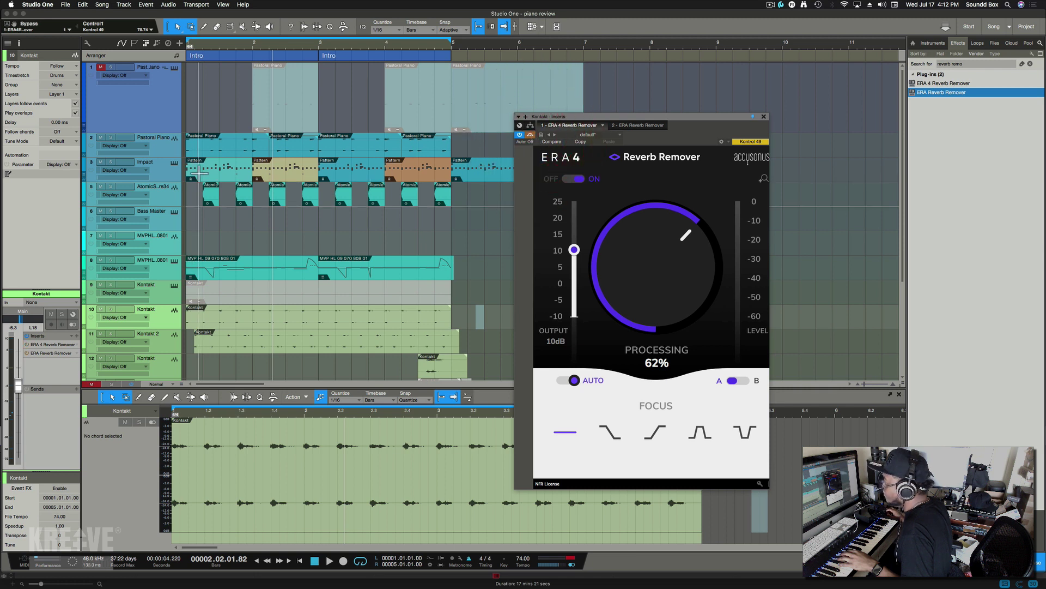
{"action": "left_click", "coordinate": [111, 311]}
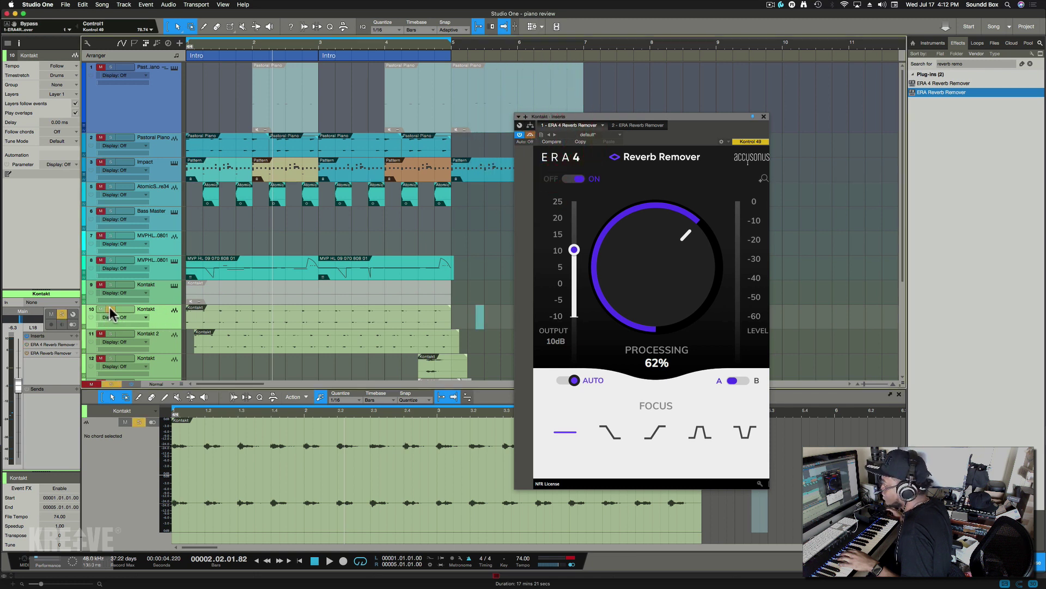
{"action": "left_click", "coordinate": [195, 50]}
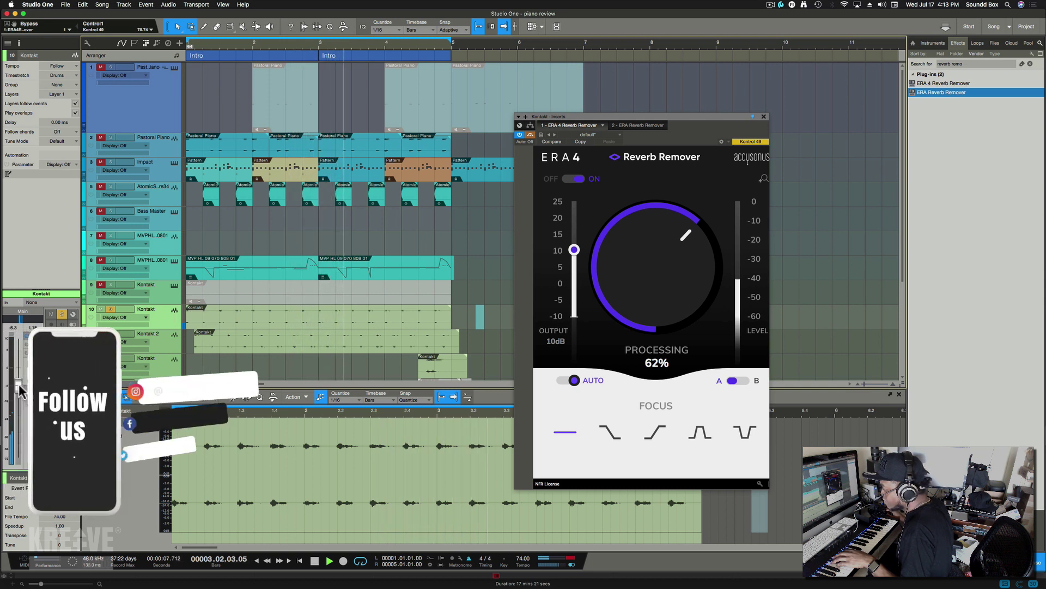
Step: Raise the Kontakt channel volume slightly, re-enable ERA 4, and resume playback
{"action": "left_click_drag", "start_coordinate": [19, 390], "coordinate": [20, 383]}
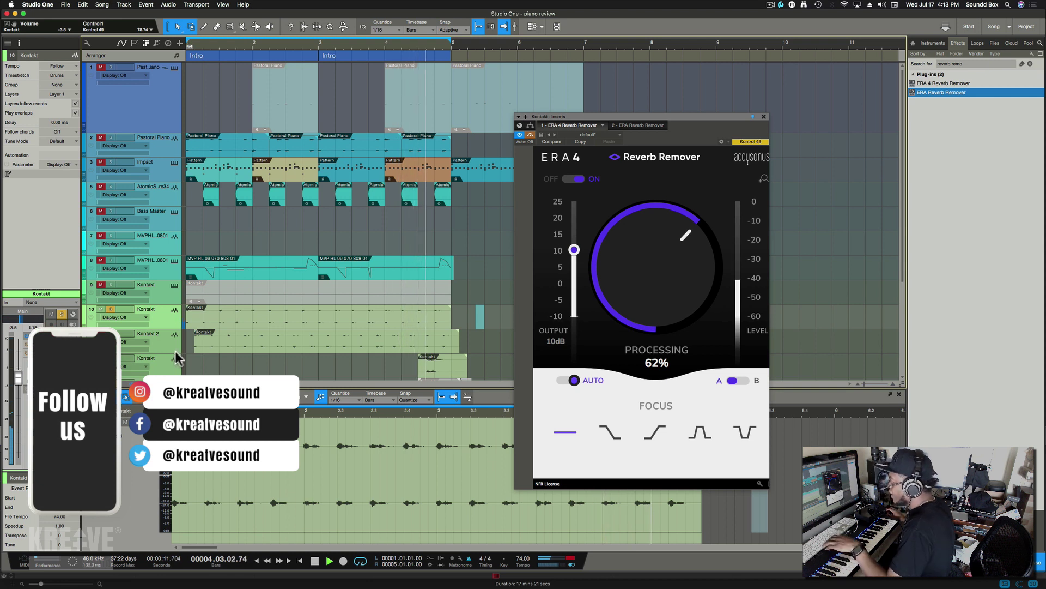
{"action": "key", "text": "space"}
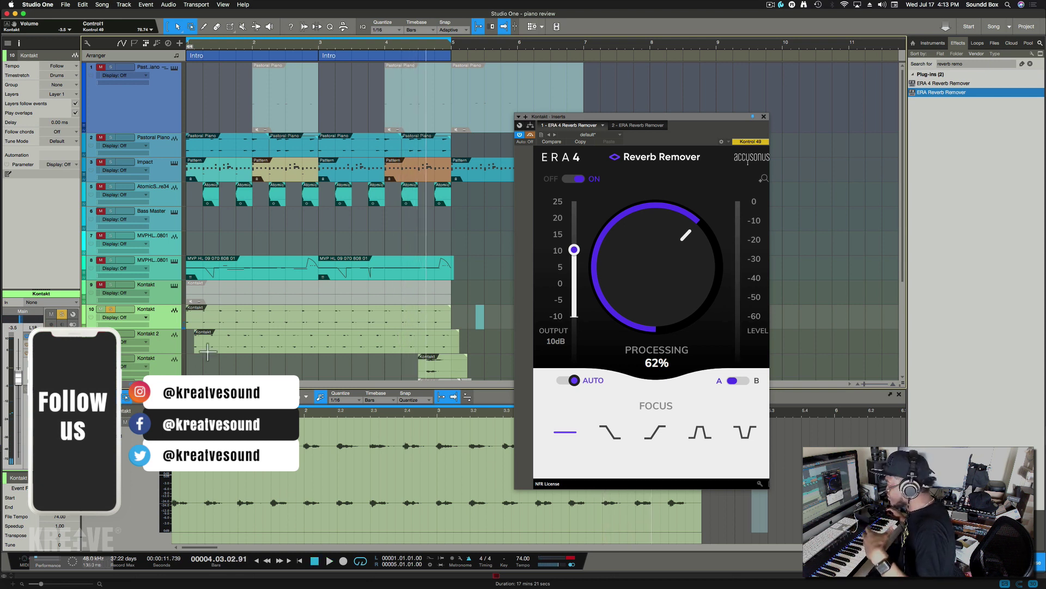
{"action": "left_click", "coordinate": [530, 134]}
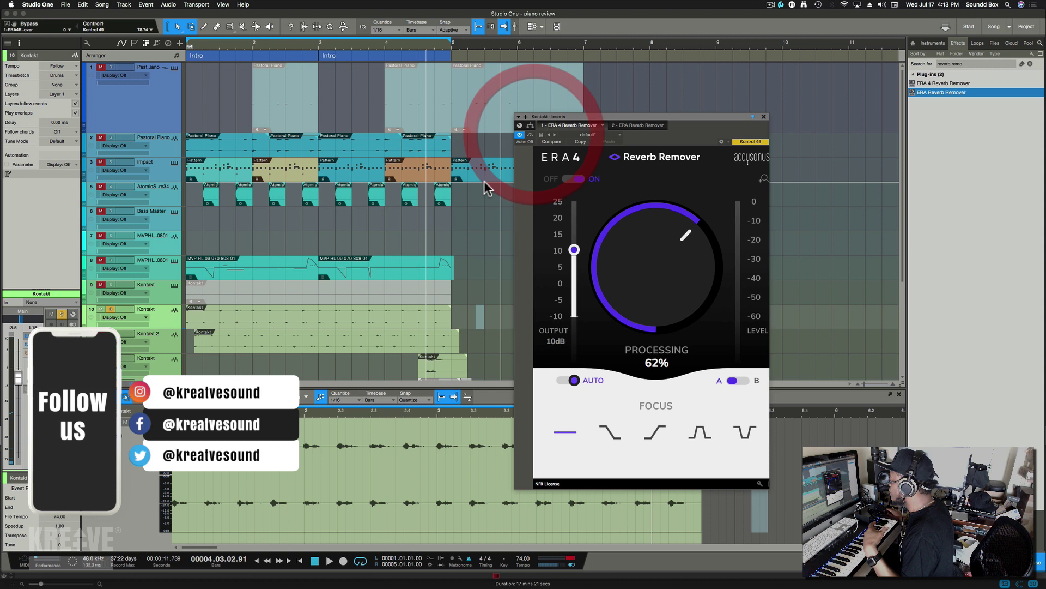
{"action": "key", "text": "space"}
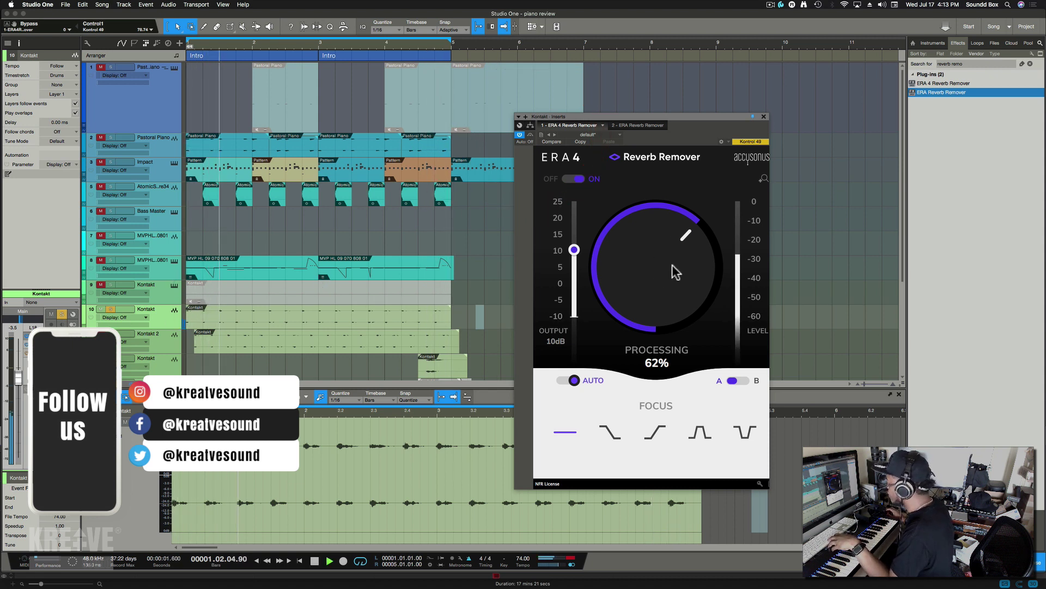
Step: Sweep ERA 4's Processing knob down and up during playback, then switch to setting B
{"action": "mouse_move", "coordinate": [659, 244]}
{"action": "left_mouse_down"}
{"action": "mouse_move", "coordinate": [646, 288]}
{"action": "mouse_move", "coordinate": [655, 328]}
{"action": "left_mouse_up"}
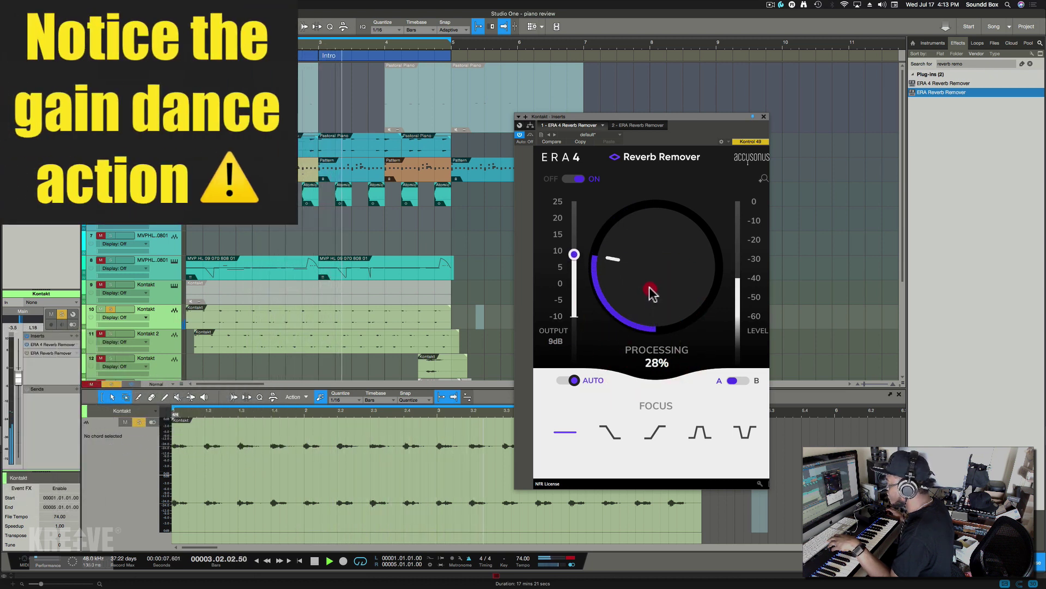
{"action": "mouse_move", "coordinate": [652, 321]}
{"action": "left_mouse_down"}
{"action": "mouse_move", "coordinate": [657, 218]}
{"action": "mouse_move", "coordinate": [655, 229]}
{"action": "left_mouse_up"}
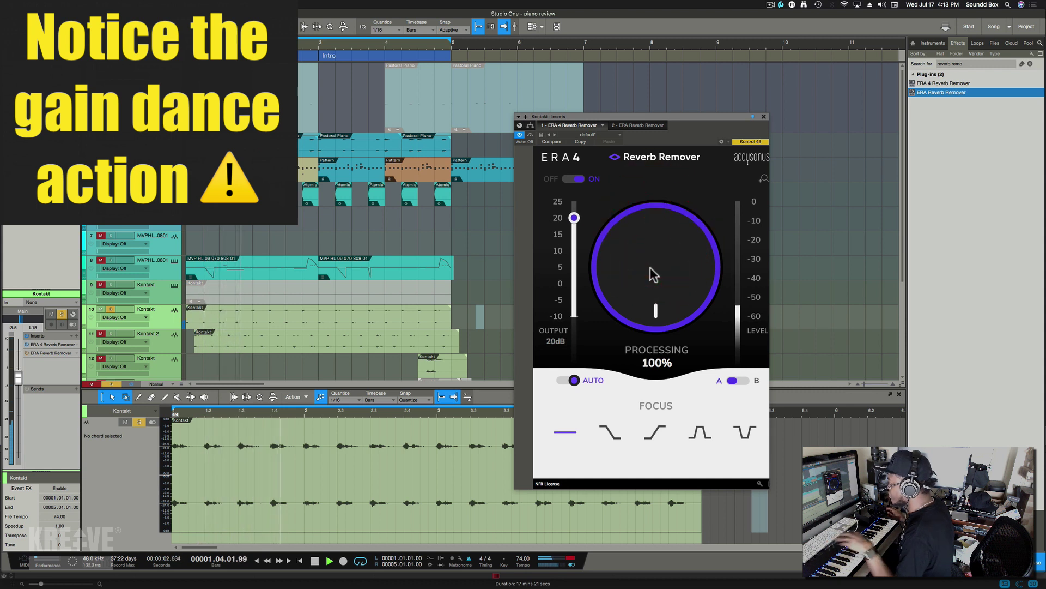
{"action": "mouse_move", "coordinate": [651, 266]}
{"action": "left_mouse_down"}
{"action": "mouse_move", "coordinate": [643, 320]}
{"action": "mouse_move", "coordinate": [642, 282]}
{"action": "left_mouse_up"}
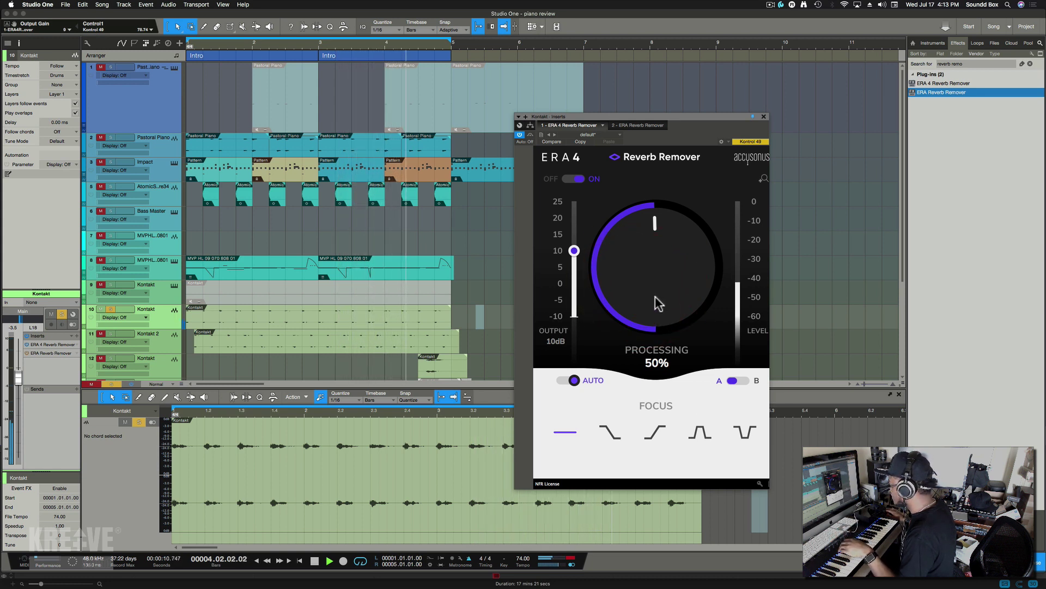
{"action": "left_click_drag", "start_coordinate": [654, 296], "coordinate": [654, 276]}
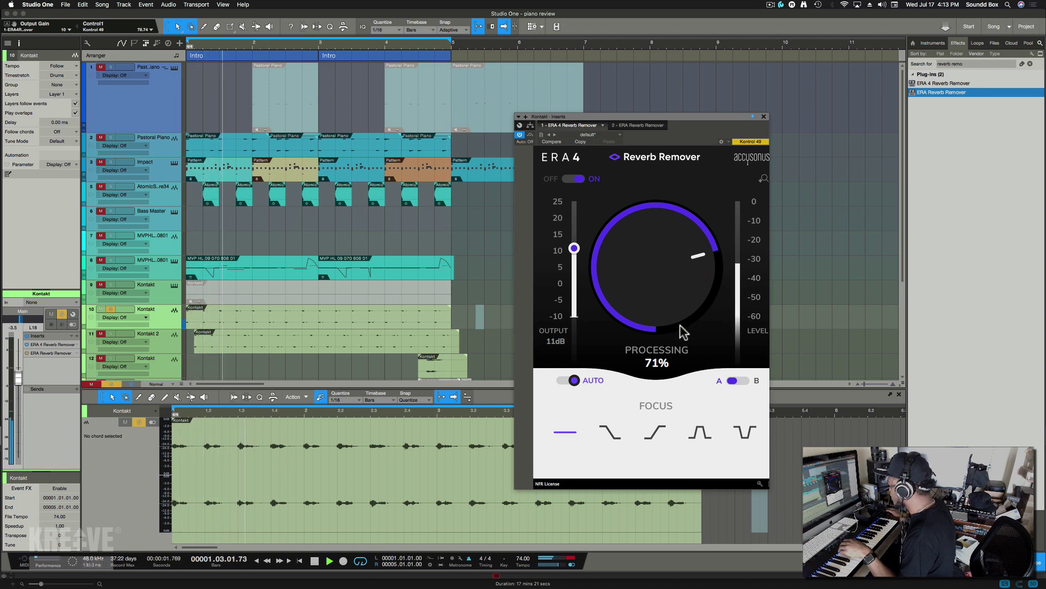
{"action": "left_click", "coordinate": [734, 381]}
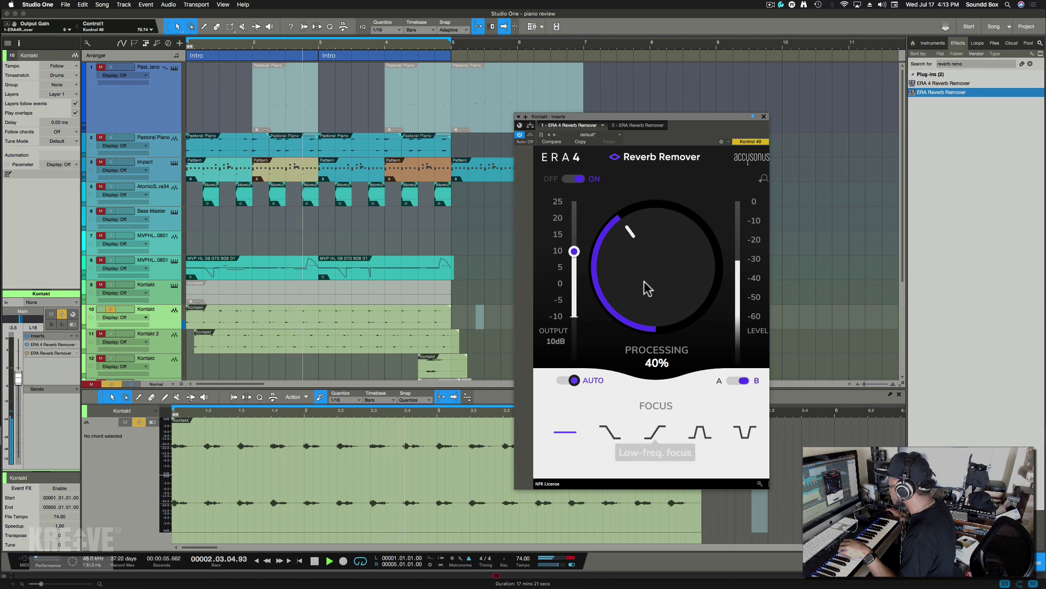
Step: Raise setting B's Processing to 70%, cycle Focus to the middle band, and start playback
{"action": "left_click_drag", "start_coordinate": [646, 282], "coordinate": [647, 252]}
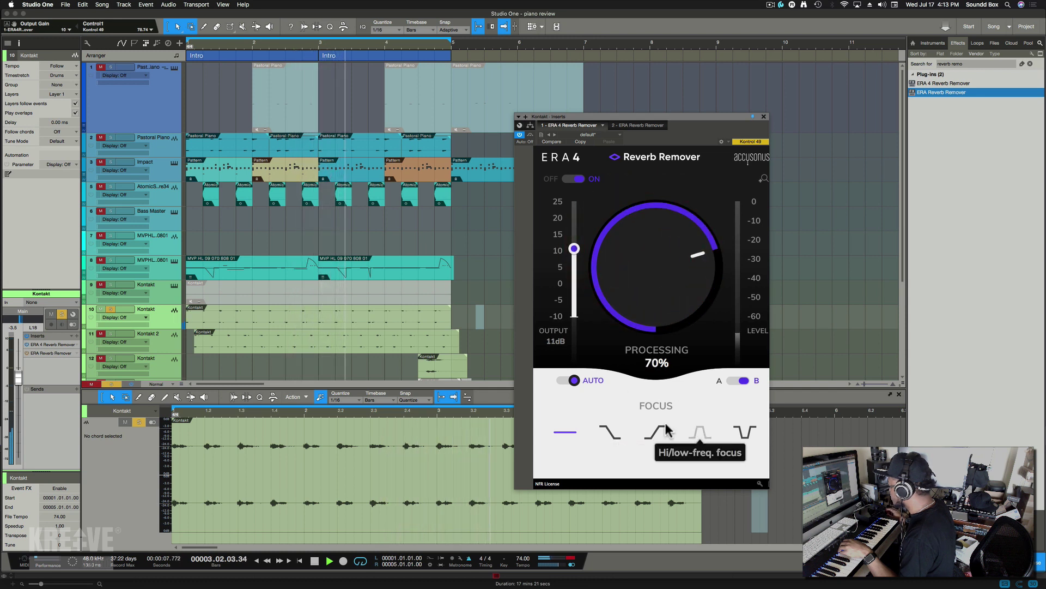
{"action": "left_click", "coordinate": [611, 441]}
{"action": "left_click", "coordinate": [611, 437]}
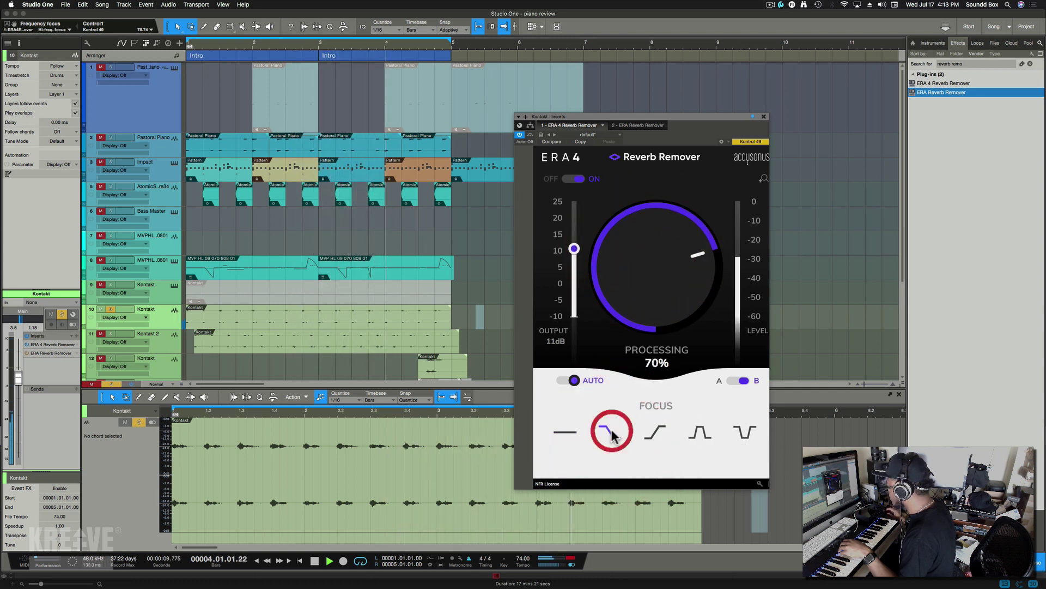
{"action": "left_click_drag", "start_coordinate": [630, 367], "coordinate": [647, 297]}
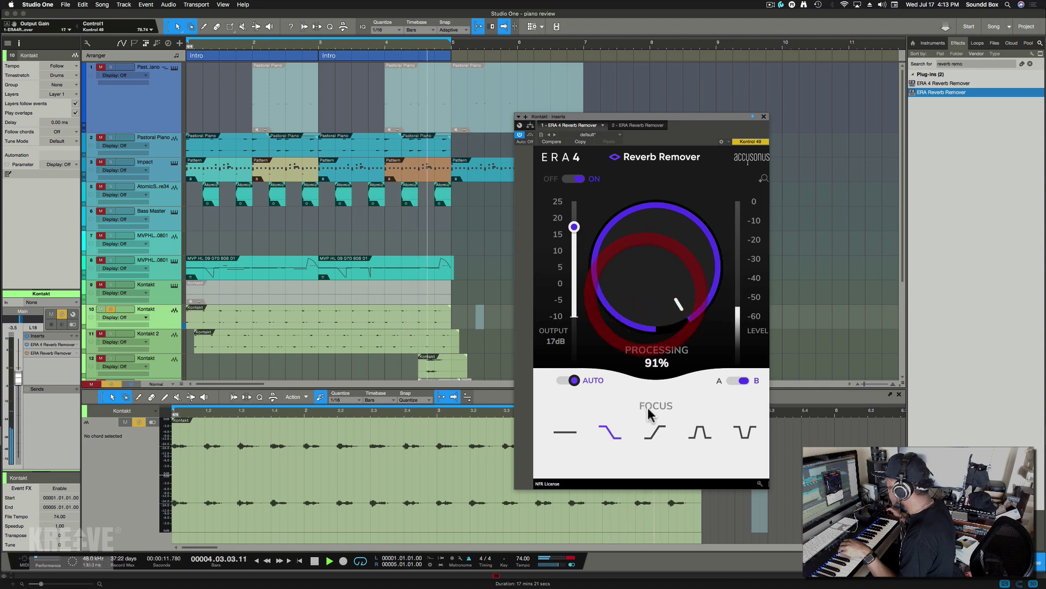
{"action": "left_click", "coordinate": [654, 433]}
{"action": "left_click", "coordinate": [727, 441]}
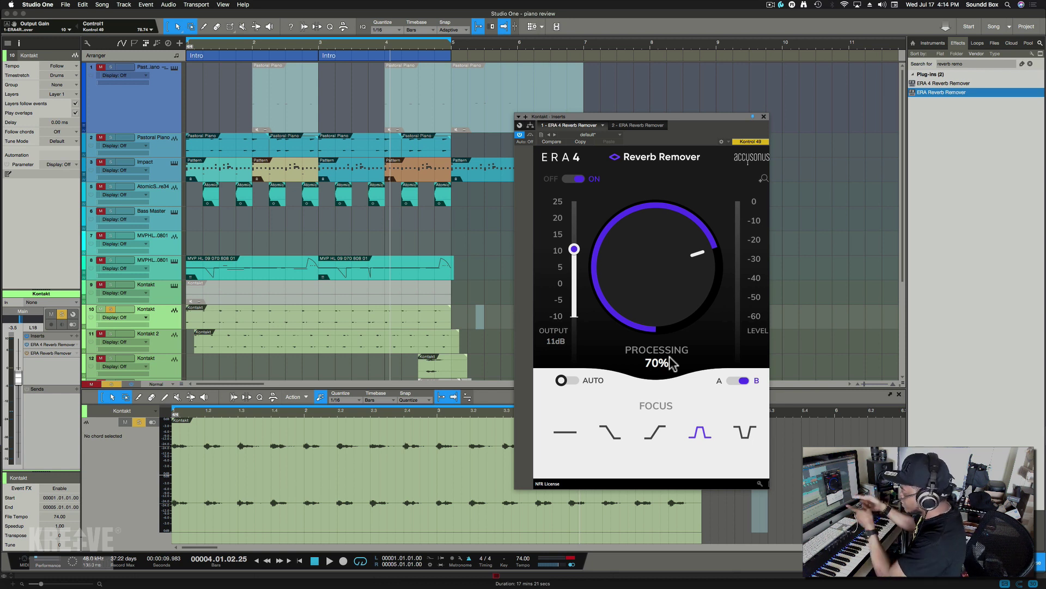
{"action": "key", "text": "space"}
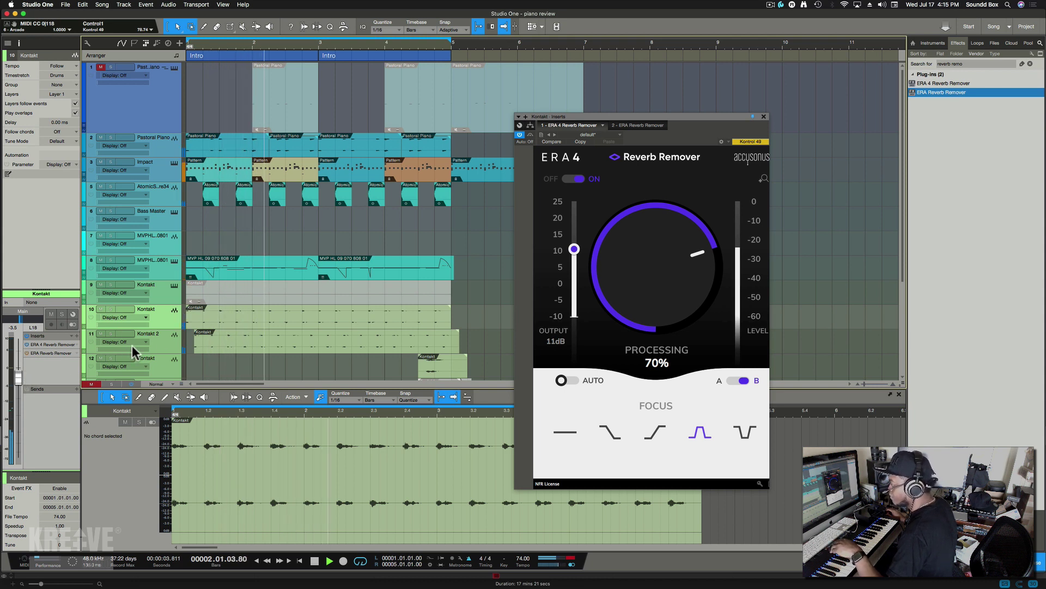
Step: Select Kontakt 2, lower its volume, and bypass ERA 4
{"action": "left_click", "coordinate": [165, 348]}
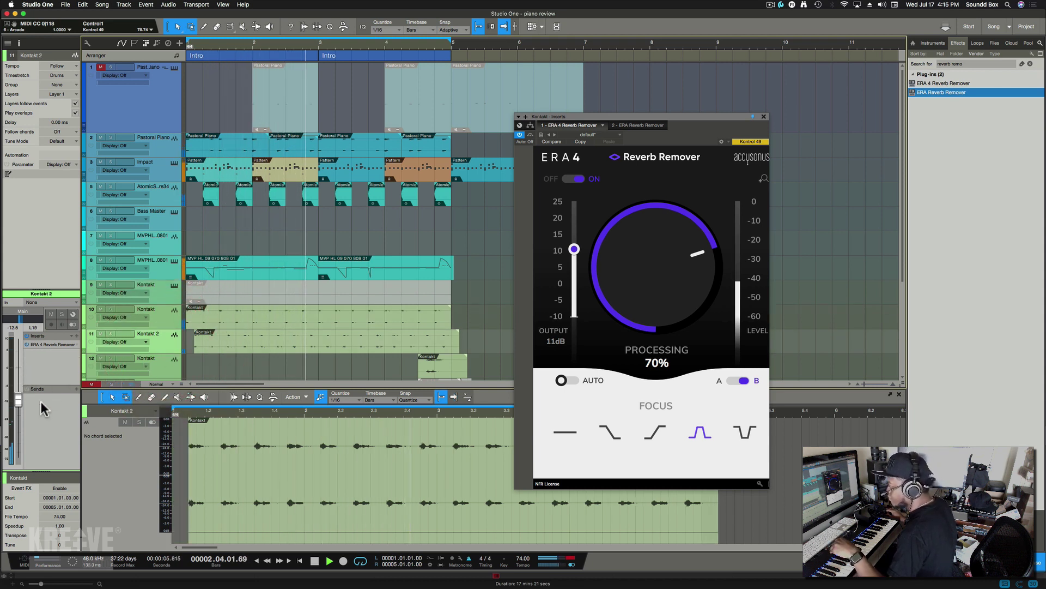
{"action": "left_click", "coordinate": [18, 417]}
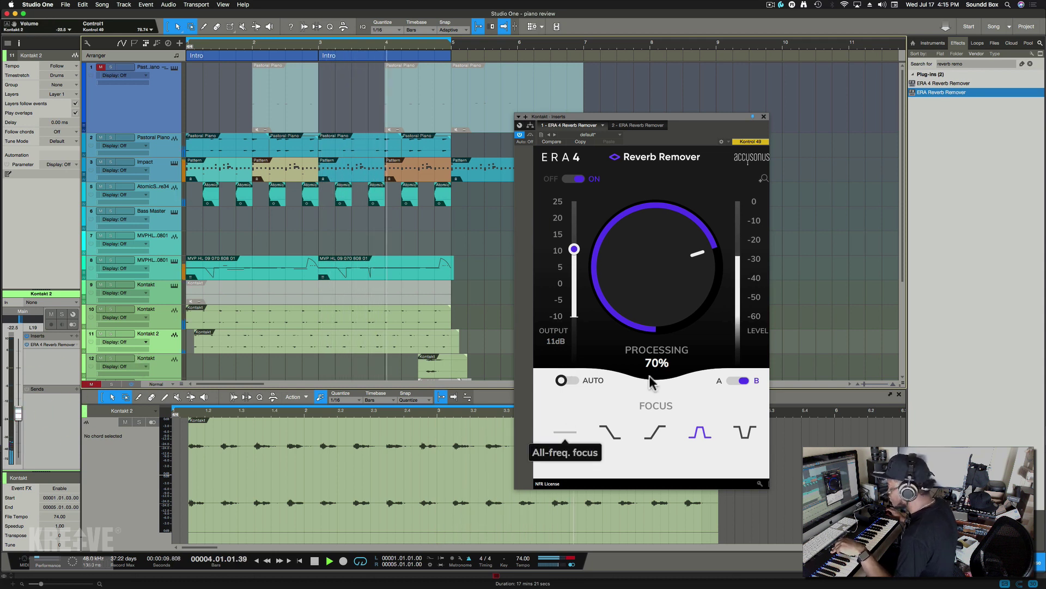
{"action": "left_click", "coordinate": [637, 285]}
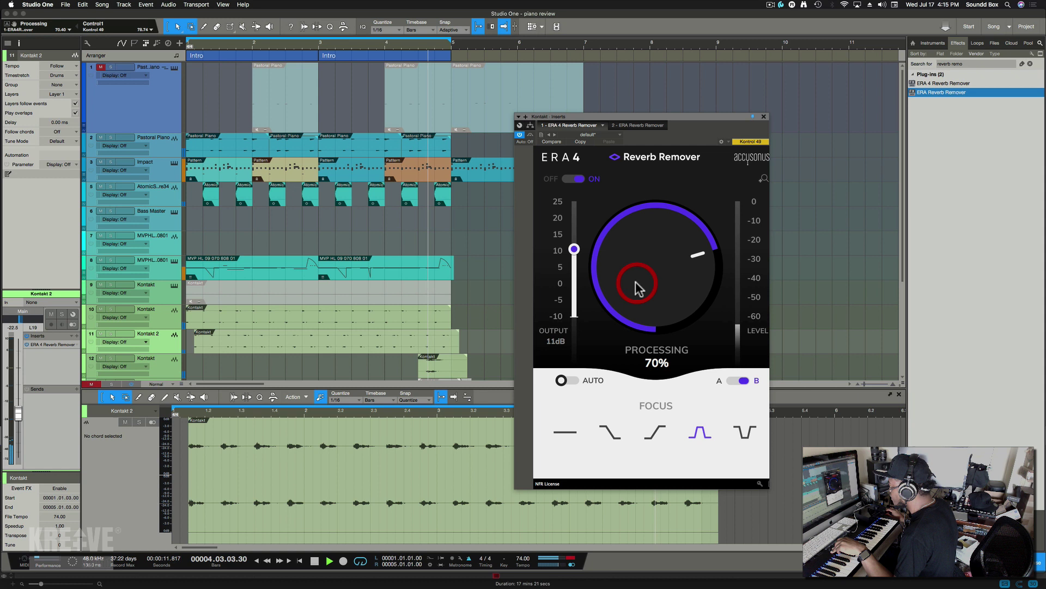
{"action": "left_click", "coordinate": [531, 136]}
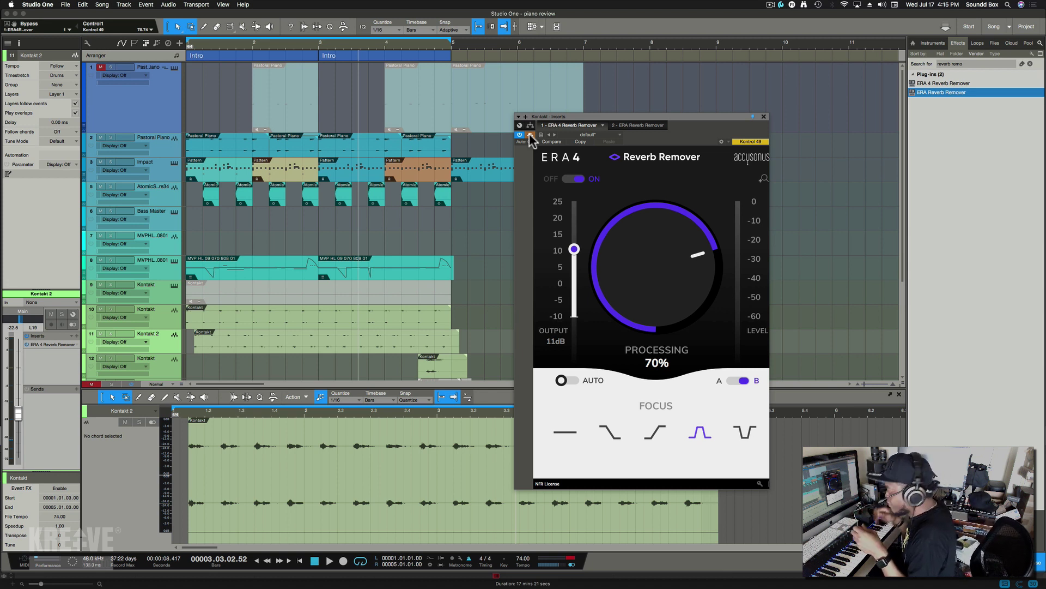
Step: Split the track 10 Kontakt event into short slices at several beats
{"action": "left_click", "coordinate": [217, 319]}
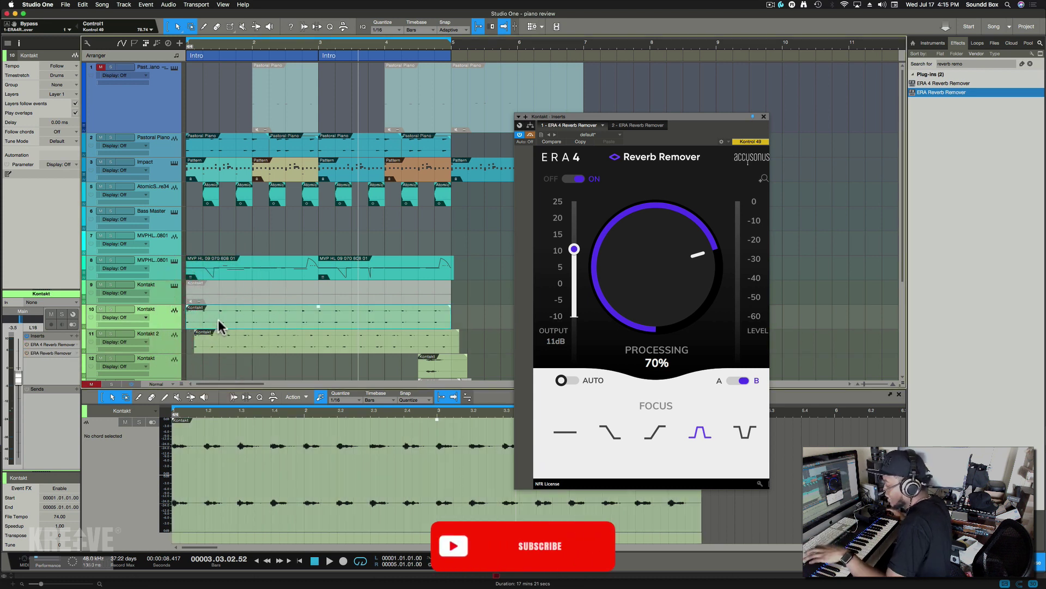
{"action": "left_click", "coordinate": [216, 319]}
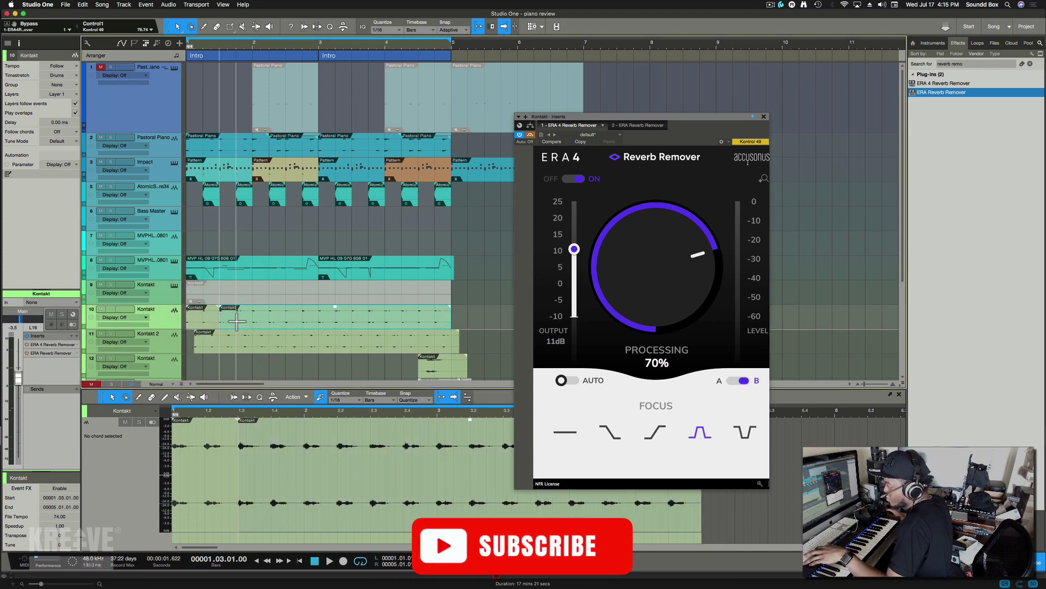
{"action": "left_click", "coordinate": [236, 322]}
{"action": "left_click", "coordinate": [251, 320]}
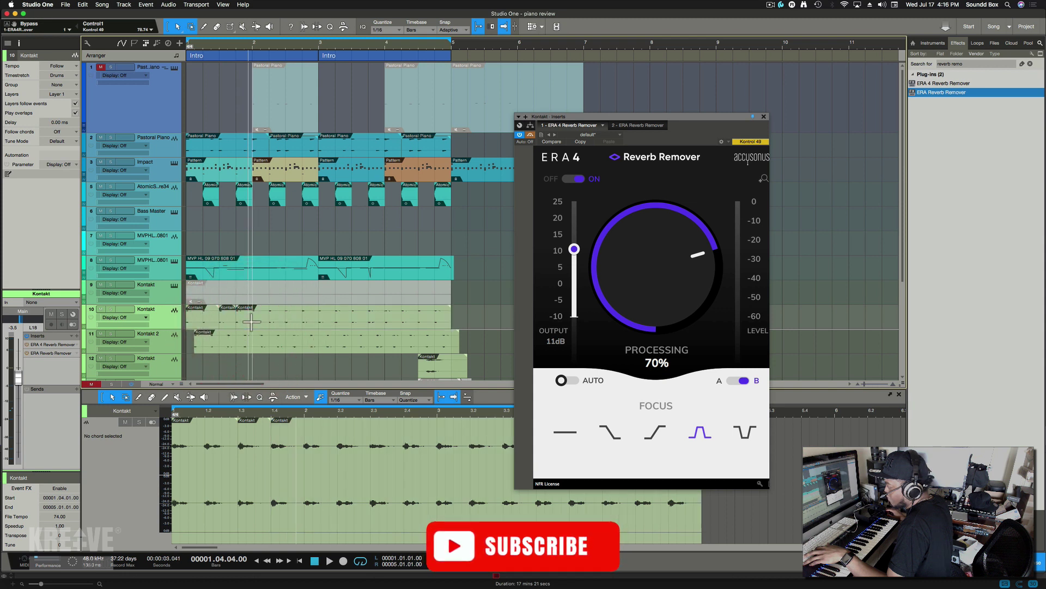
{"action": "left_click", "coordinate": [255, 317]}
{"action": "left_click", "coordinate": [269, 318]}
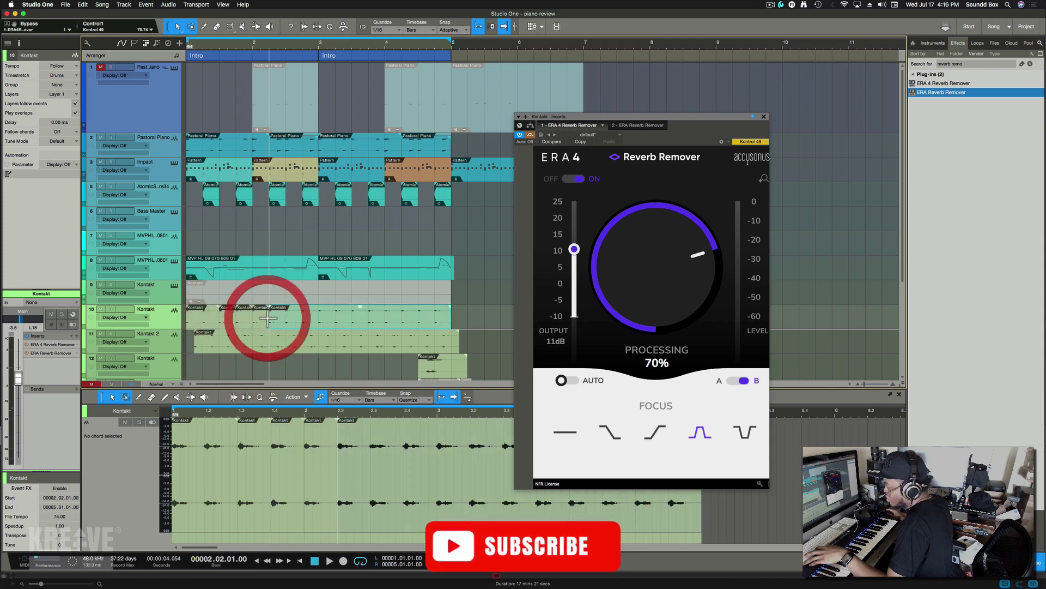
{"action": "left_click", "coordinate": [281, 315]}
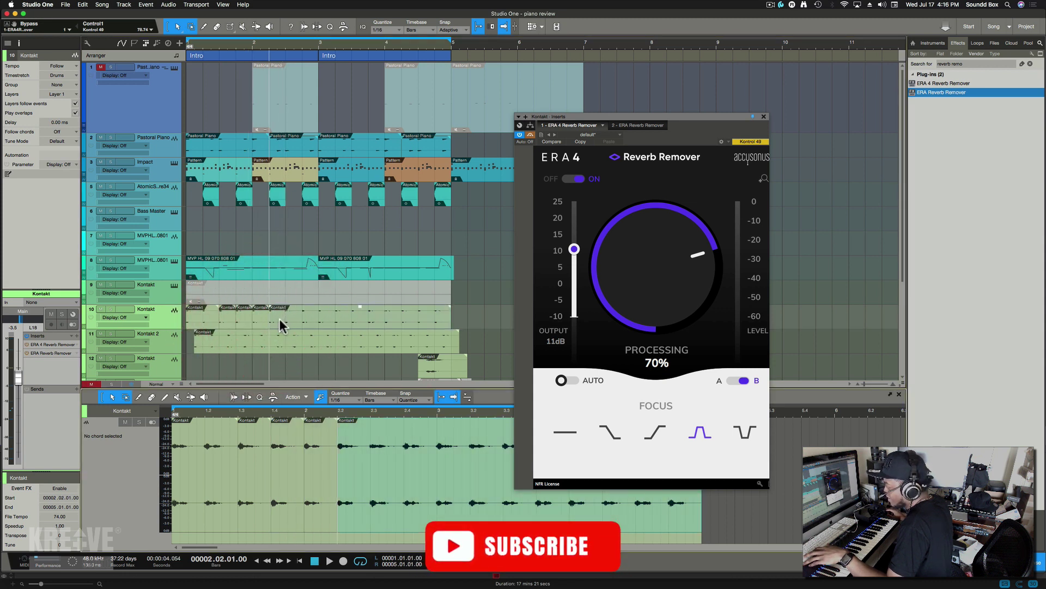
{"action": "left_click", "coordinate": [283, 314]}
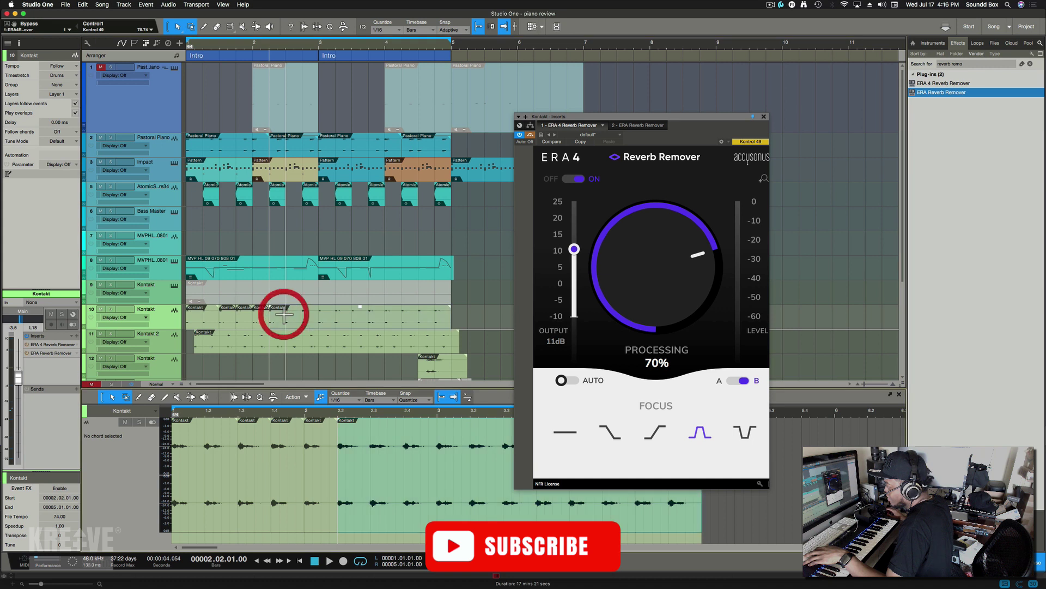
Step: Select two of the track 10 slices and zoom in on them with E
{"action": "left_click", "coordinate": [253, 328]}
{"action": "left_click", "coordinate": [232, 326], "text": "shift"}
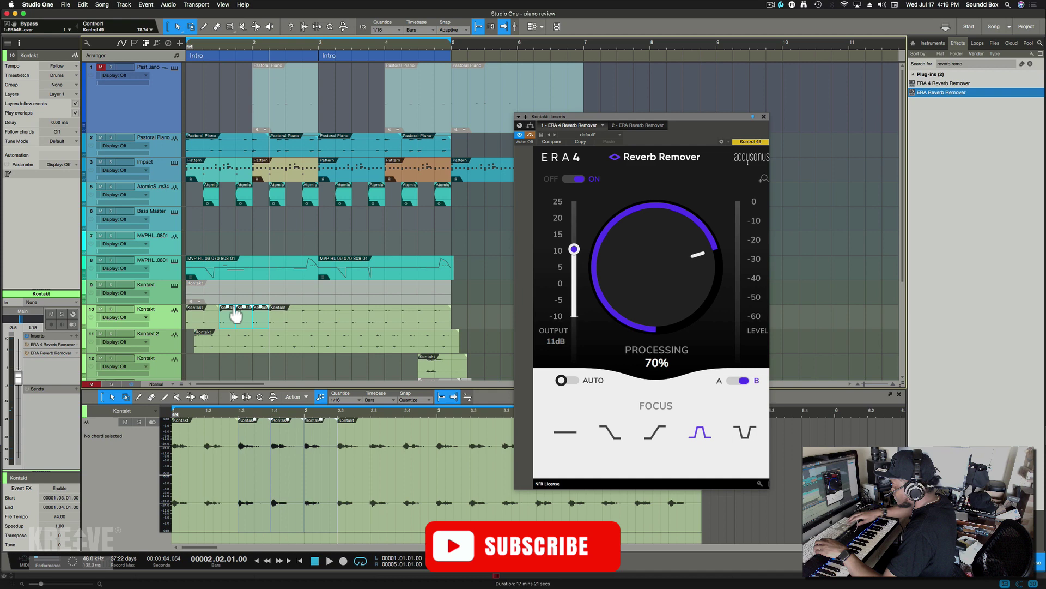
{"action": "key", "text": "e"}
{"action": "key", "text": "e"}
{"action": "key", "text": "e"}
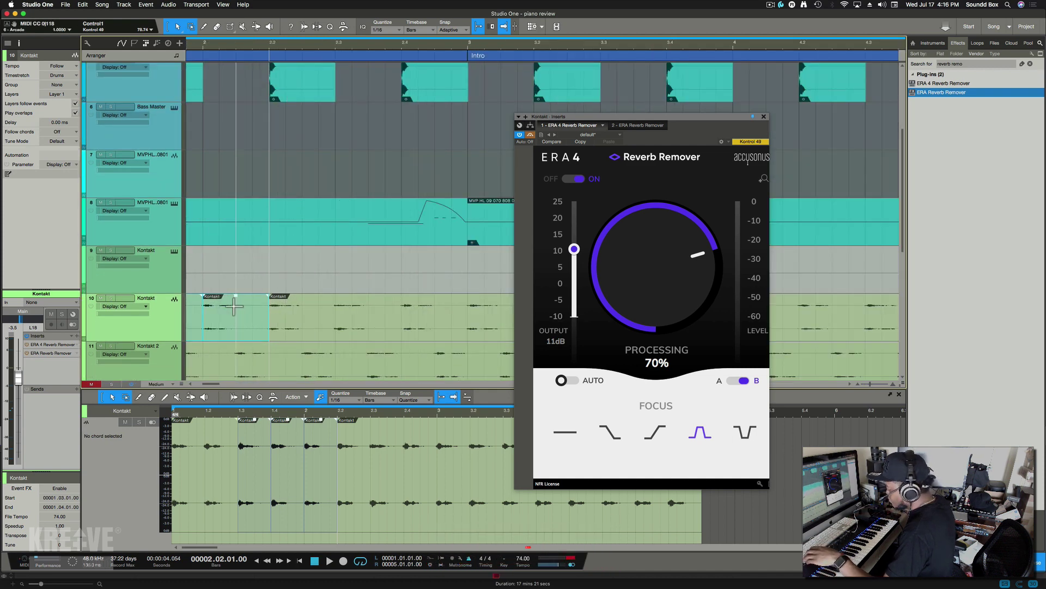
{"action": "scroll", "coordinate": [236, 308], "scroll_direction": "left", "scroll_amount": 3}
{"action": "scroll", "coordinate": [236, 307], "scroll_direction": "left", "scroll_amount": 5}
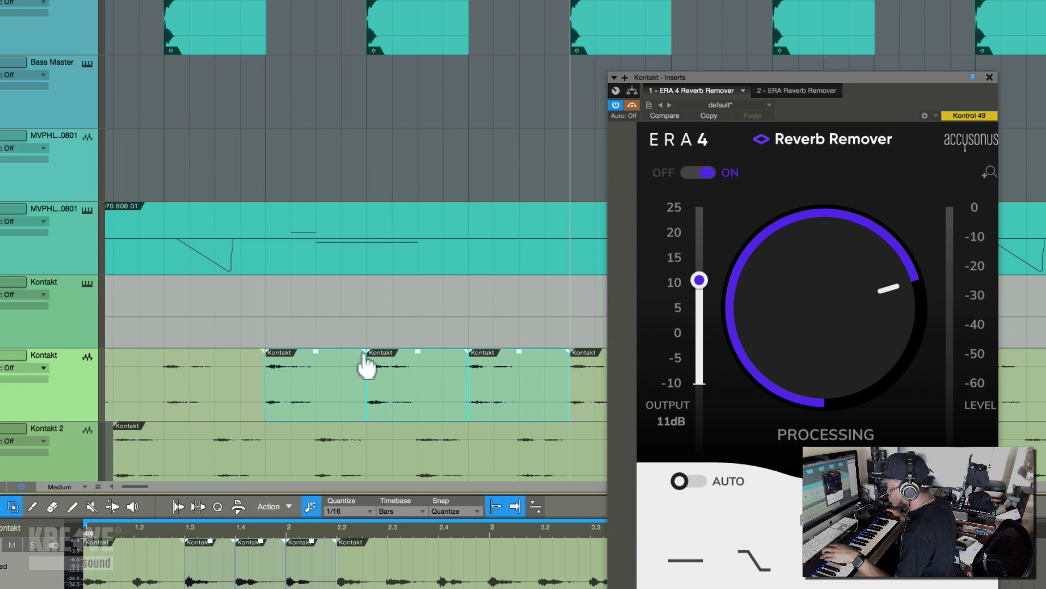
Step: Drag long curved fade-outs onto the three Kontakt events and trim their ends shorter
{"action": "left_click_drag", "start_coordinate": [357, 297], "coordinate": [351, 299]}
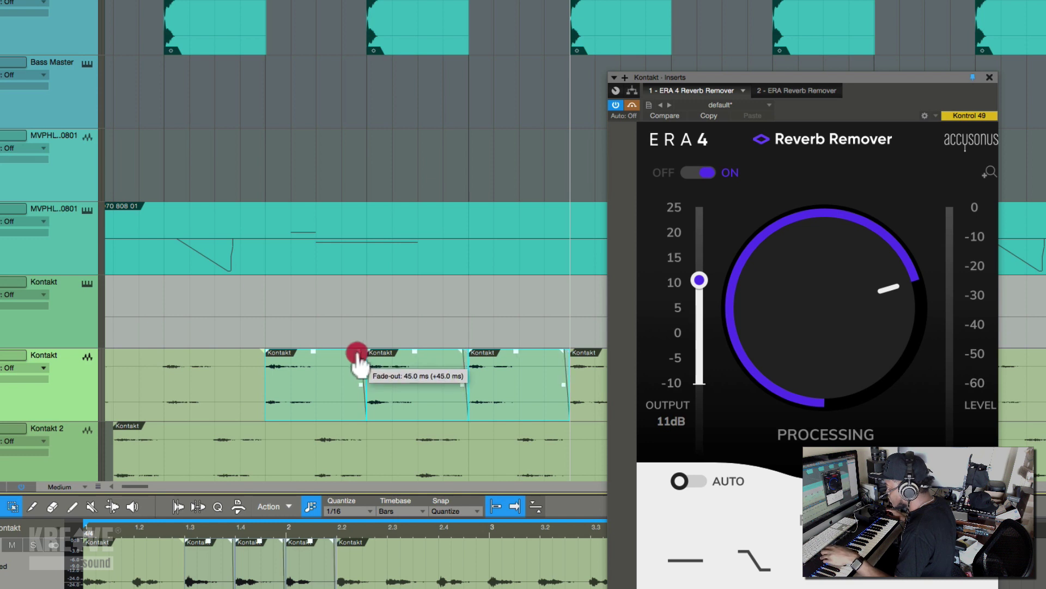
{"action": "mouse_move", "coordinate": [357, 359]}
{"action": "left_mouse_down"}
{"action": "mouse_move", "coordinate": [319, 395]}
{"action": "mouse_move", "coordinate": [343, 360]}
{"action": "mouse_move", "coordinate": [297, 354]}
{"action": "mouse_move", "coordinate": [311, 384]}
{"action": "mouse_move", "coordinate": [318, 371]}
{"action": "left_mouse_up"}
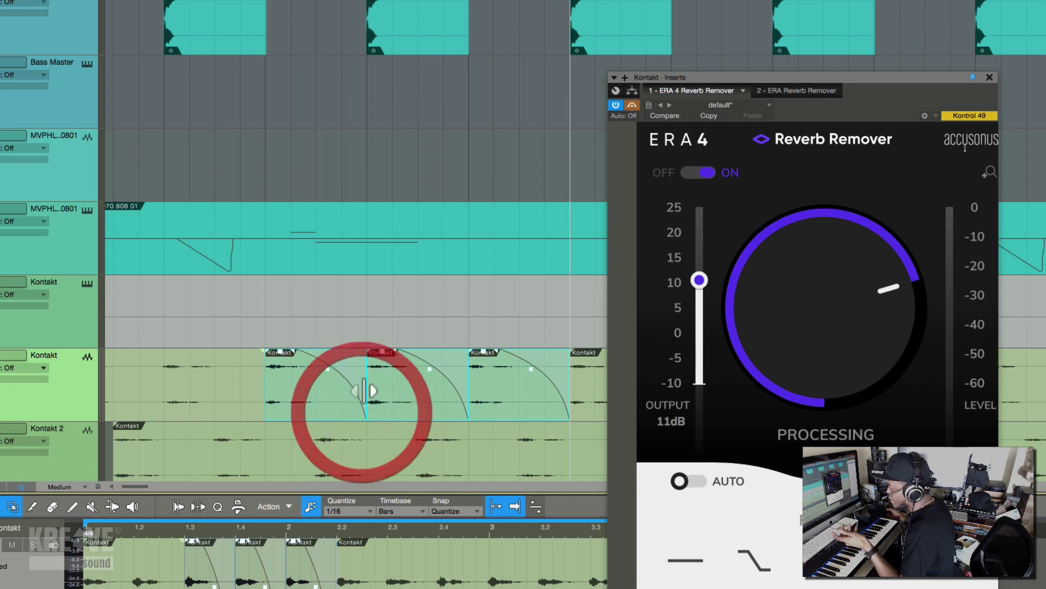
{"action": "mouse_move", "coordinate": [362, 417]}
{"action": "left_mouse_down"}
{"action": "mouse_move", "coordinate": [347, 384]}
{"action": "mouse_move", "coordinate": [326, 385]}
{"action": "mouse_move", "coordinate": [338, 397]}
{"action": "left_mouse_up"}
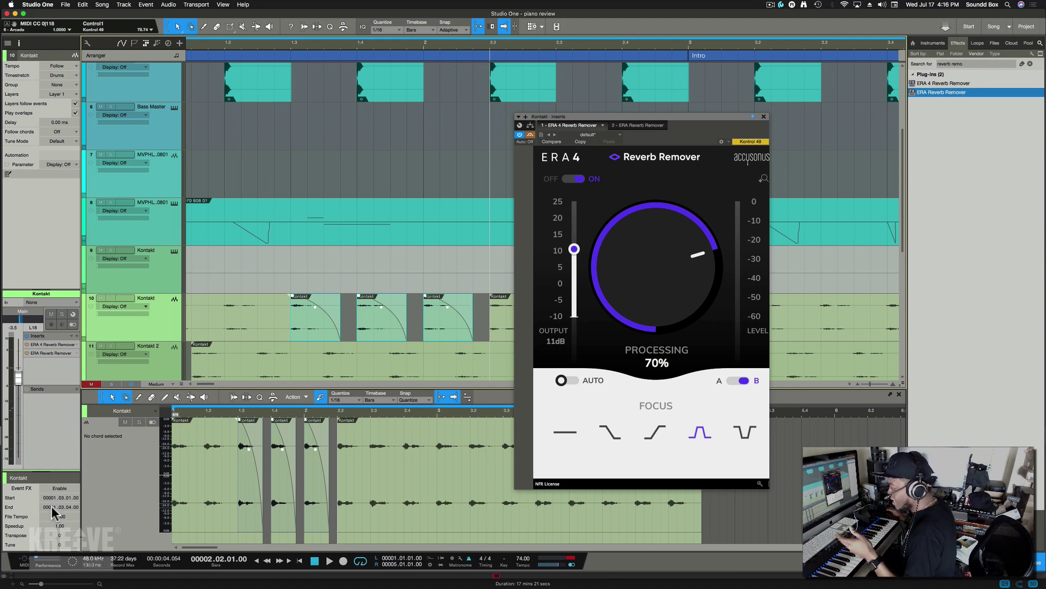
Step: Open the Performance Monitor, widen its device list, and position it clear of tracks 10–11
{"action": "left_click", "coordinate": [45, 563]}
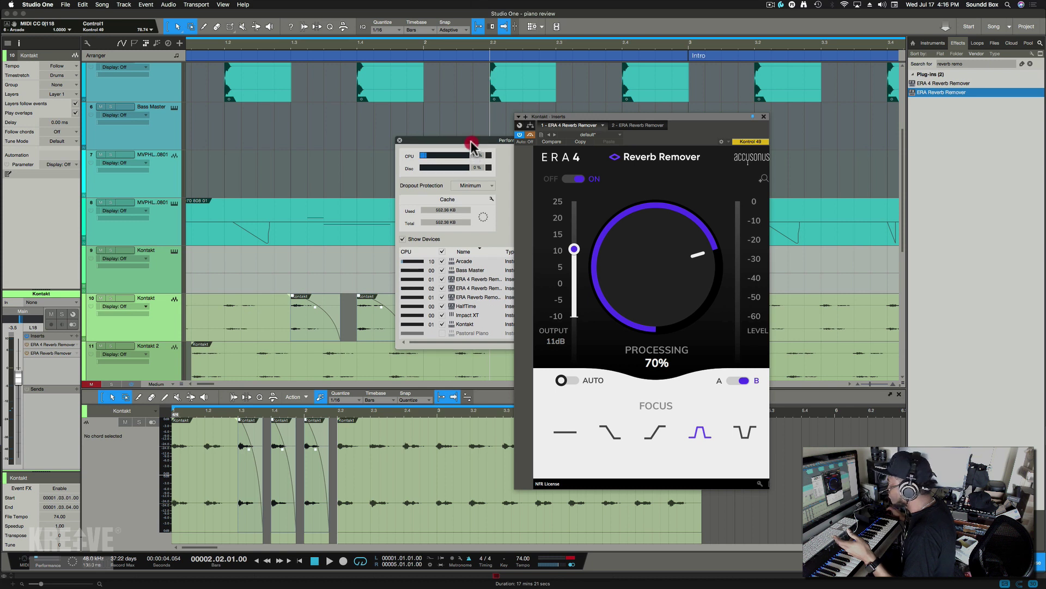
{"action": "left_click_drag", "start_coordinate": [473, 142], "coordinate": [342, 191]}
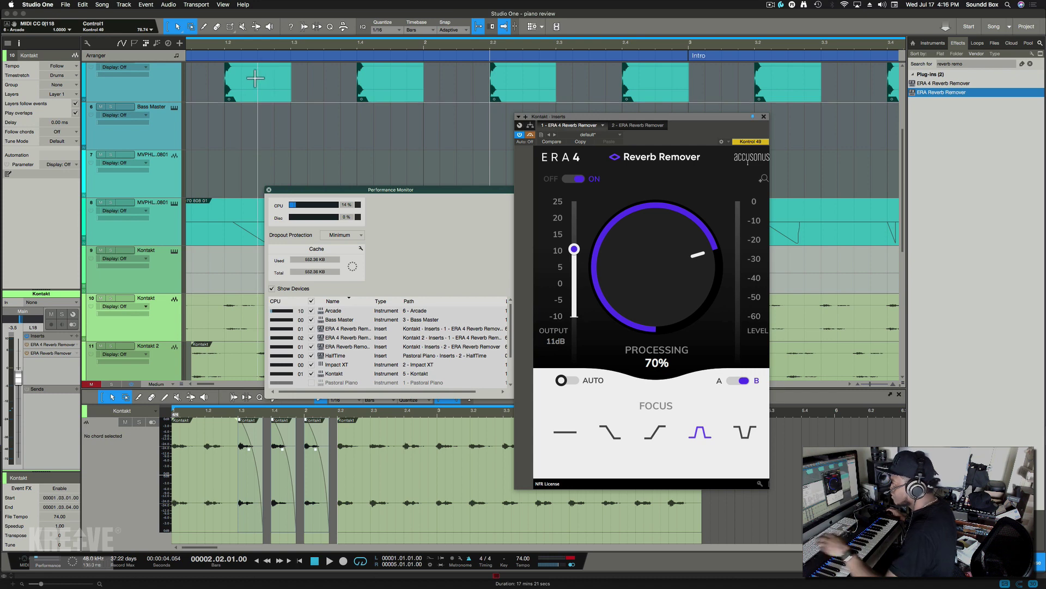
{"action": "left_click_drag", "start_coordinate": [303, 193], "coordinate": [111, 303]}
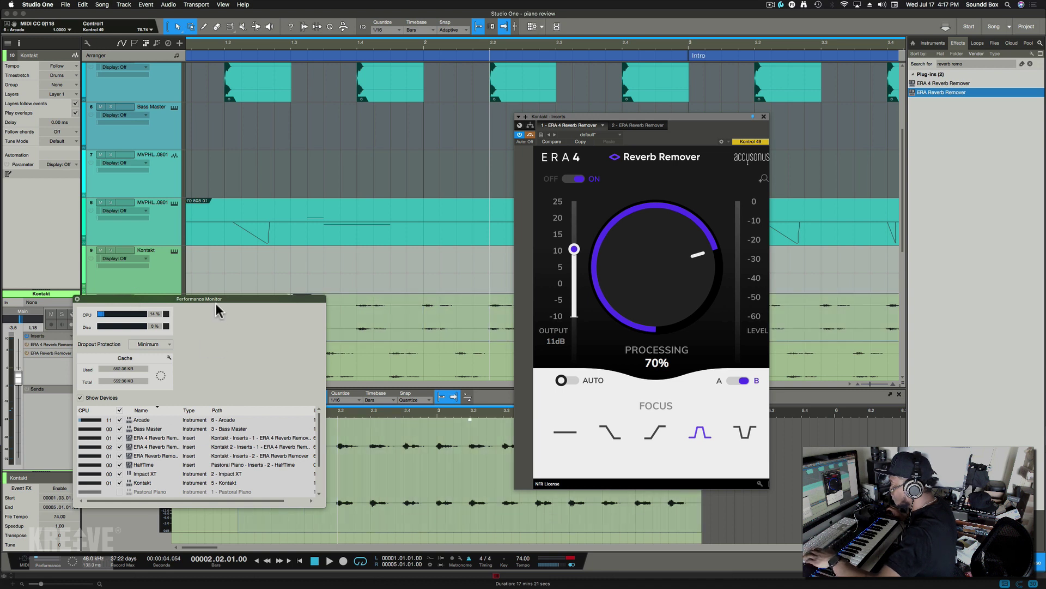
{"action": "left_click_drag", "start_coordinate": [215, 303], "coordinate": [211, 361]}
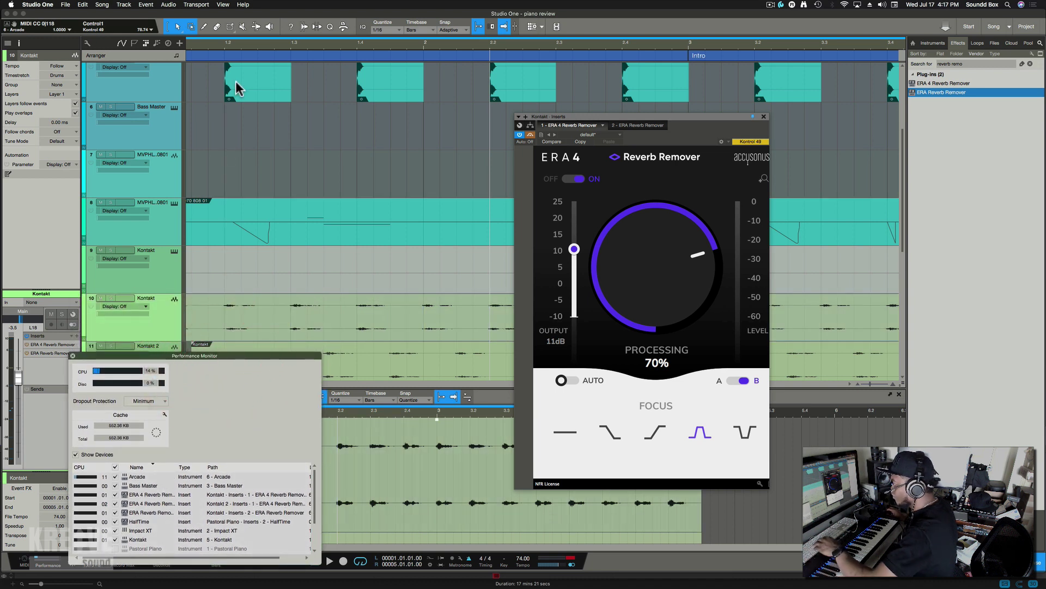
{"action": "left_click_drag", "start_coordinate": [218, 356], "coordinate": [276, 157]}
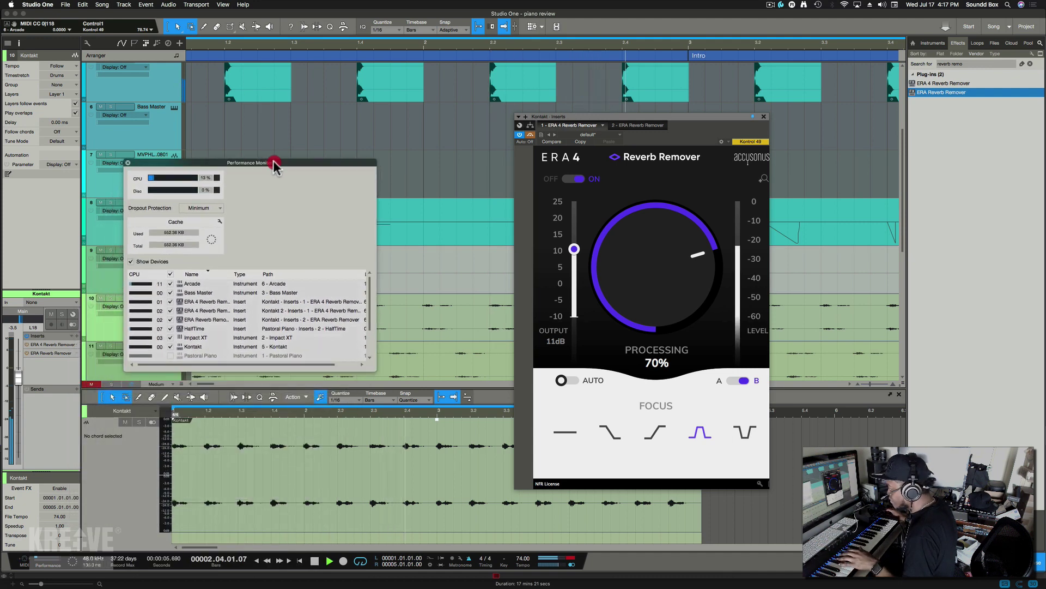
{"action": "left_click", "coordinate": [529, 135]}
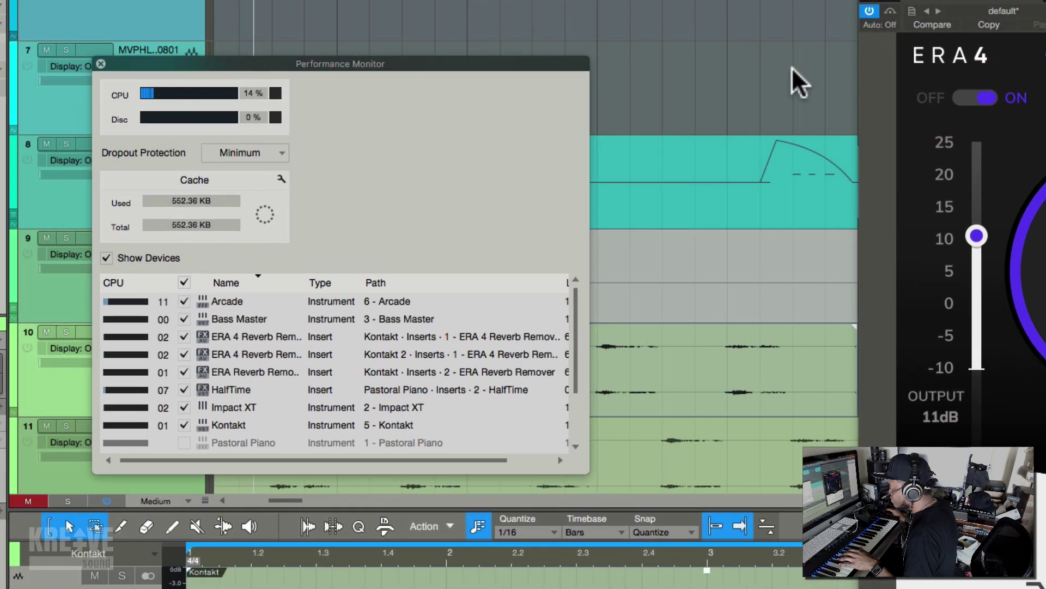
{"action": "scroll", "coordinate": [268, 371], "scroll_direction": "down", "scroll_amount": 2}
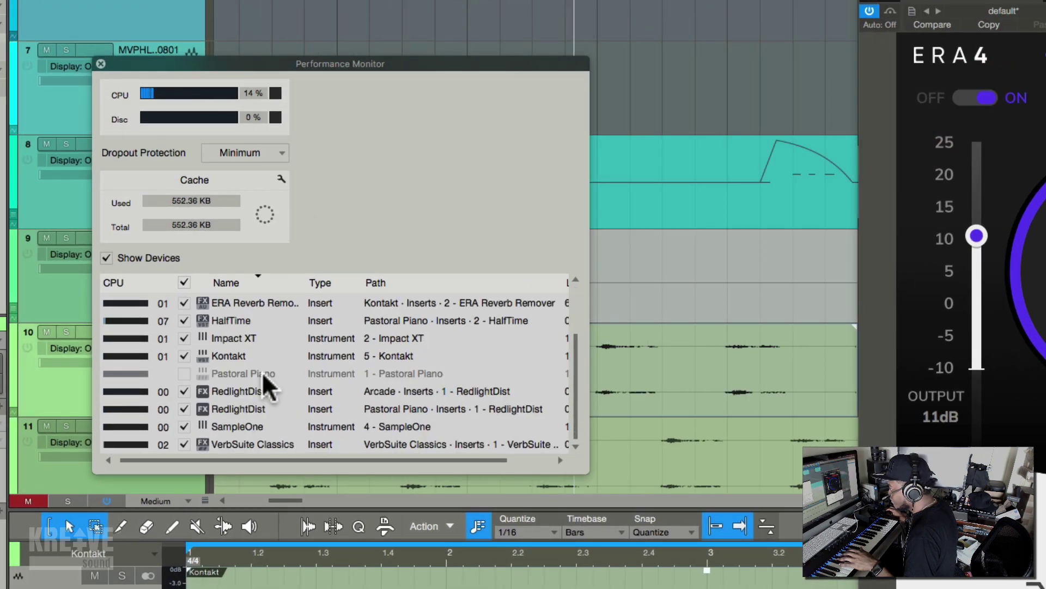
{"action": "scroll", "coordinate": [273, 371], "scroll_direction": "up", "scroll_amount": 2}
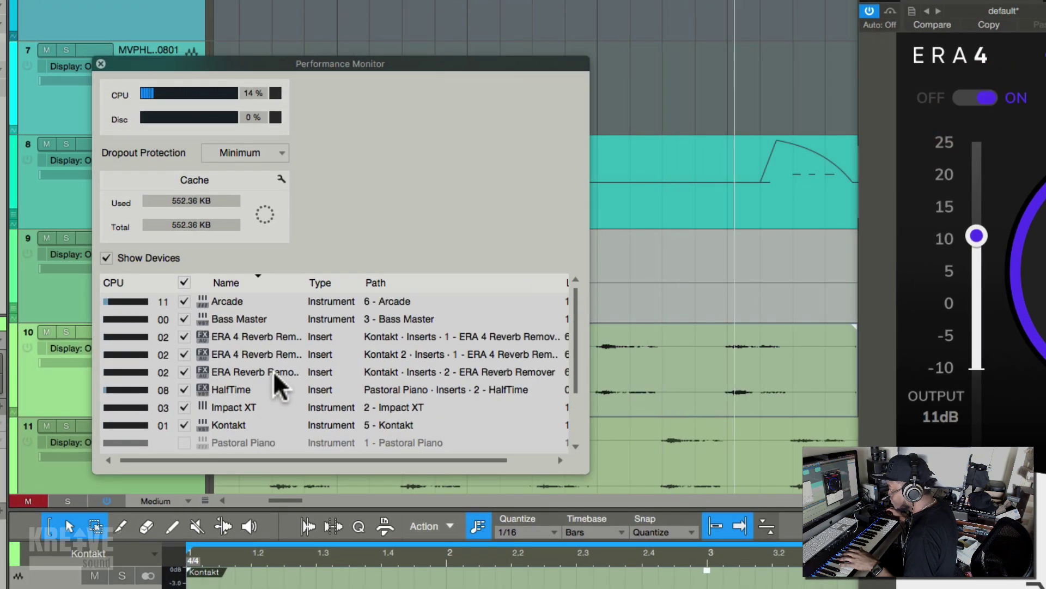
{"action": "left_click", "coordinate": [274, 335]}
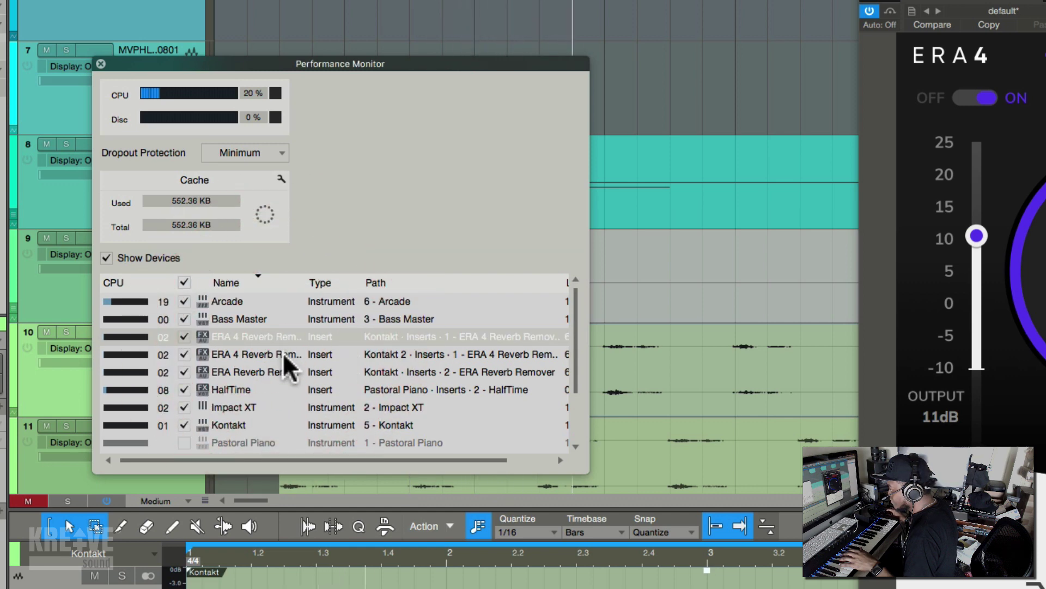
{"action": "left_click", "coordinate": [286, 353]}
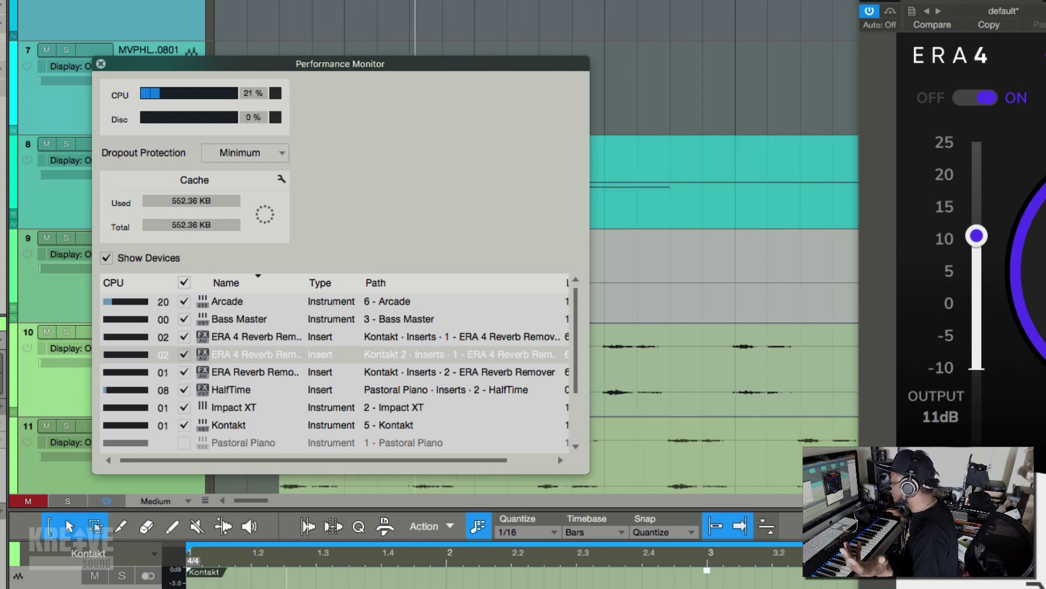
{"action": "left_click_drag", "start_coordinate": [356, 399], "coordinate": [656, 283]}
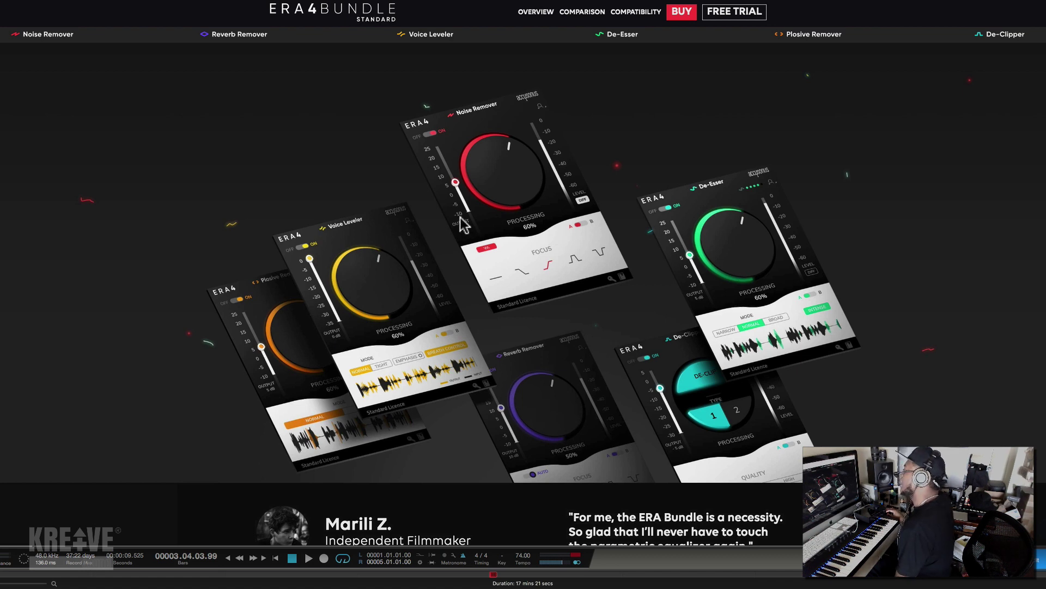
{"action": "scroll", "coordinate": [454, 242], "scroll_direction": "down", "scroll_amount": 1}
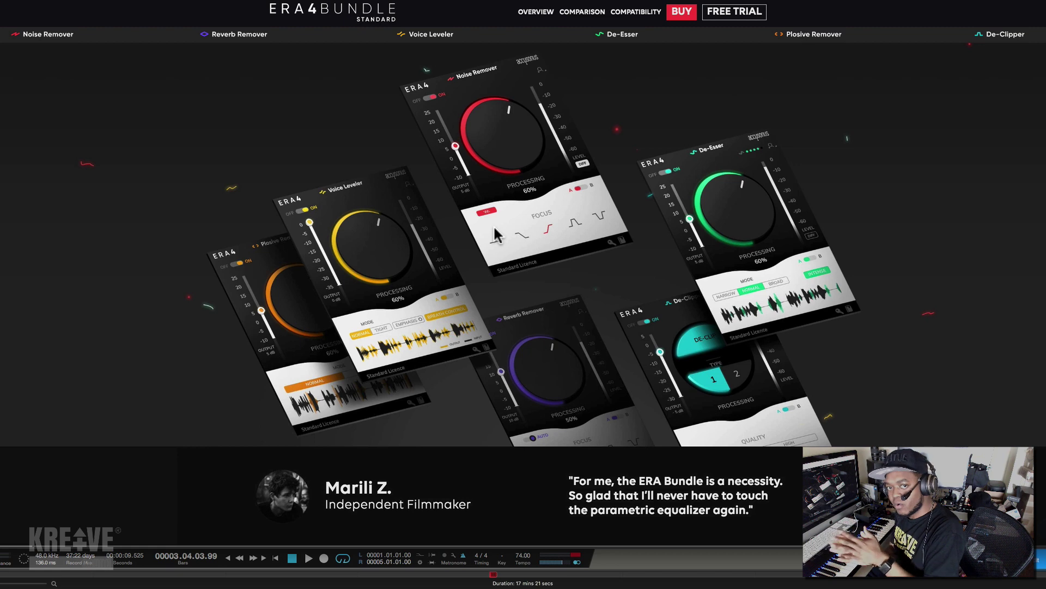
{"action": "scroll", "coordinate": [494, 235], "scroll_direction": "down", "scroll_amount": 1}
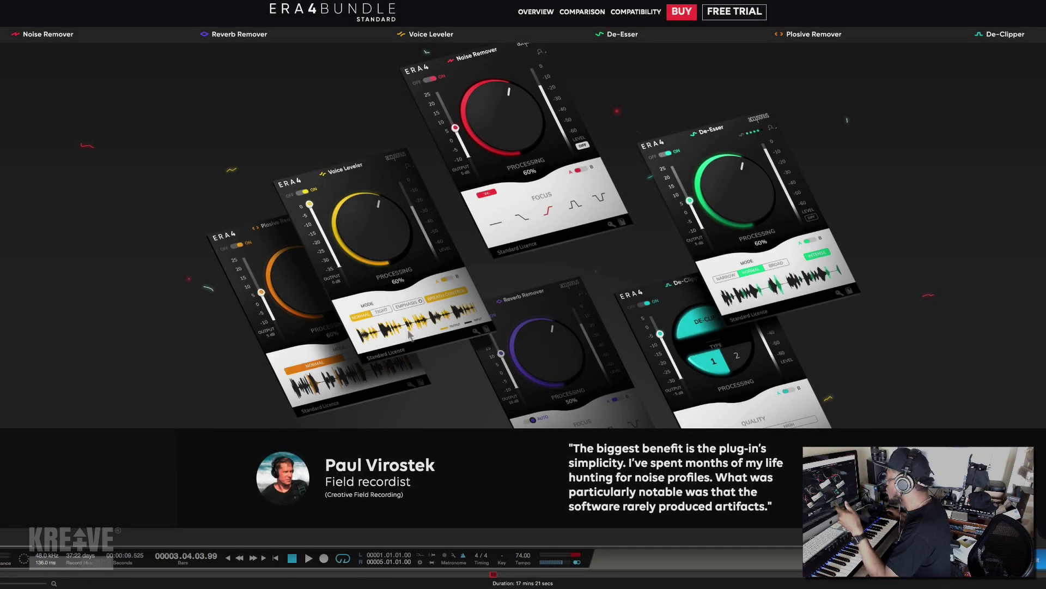
{"action": "scroll", "coordinate": [408, 334], "scroll_direction": "down", "scroll_amount": 20}
{"action": "scroll", "coordinate": [415, 314], "scroll_direction": "up", "scroll_amount": 4}
{"action": "scroll", "coordinate": [417, 313], "scroll_direction": "up", "scroll_amount": 2}
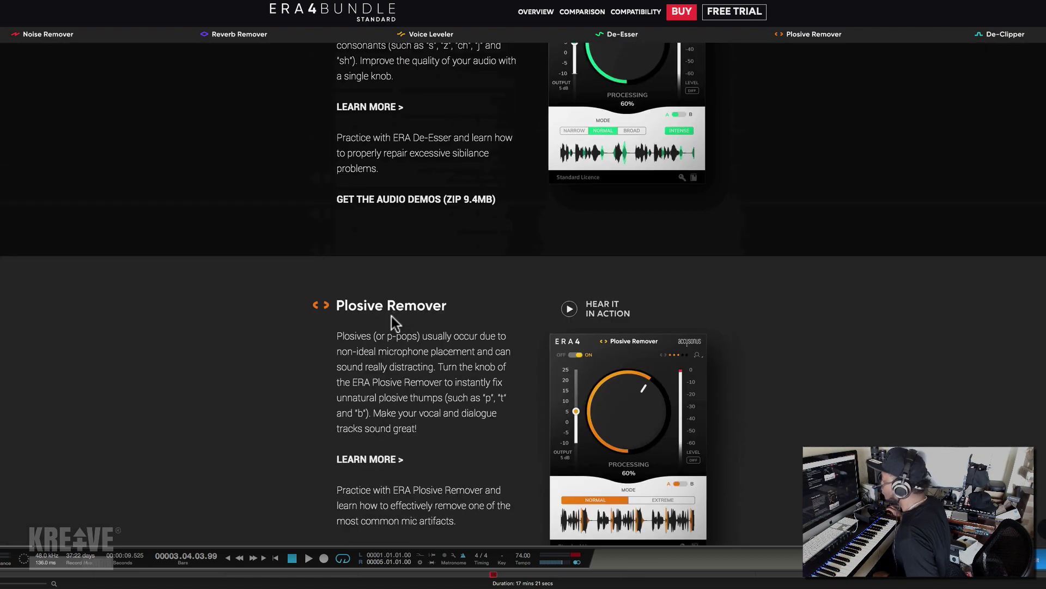
{"action": "scroll", "coordinate": [392, 316], "scroll_direction": "up", "scroll_amount": 7}
{"action": "scroll", "coordinate": [397, 312], "scroll_direction": "up", "scroll_amount": 7}
{"action": "scroll", "coordinate": [400, 306], "scroll_direction": "up", "scroll_amount": 5}
{"action": "scroll", "coordinate": [402, 308], "scroll_direction": "up", "scroll_amount": 3}
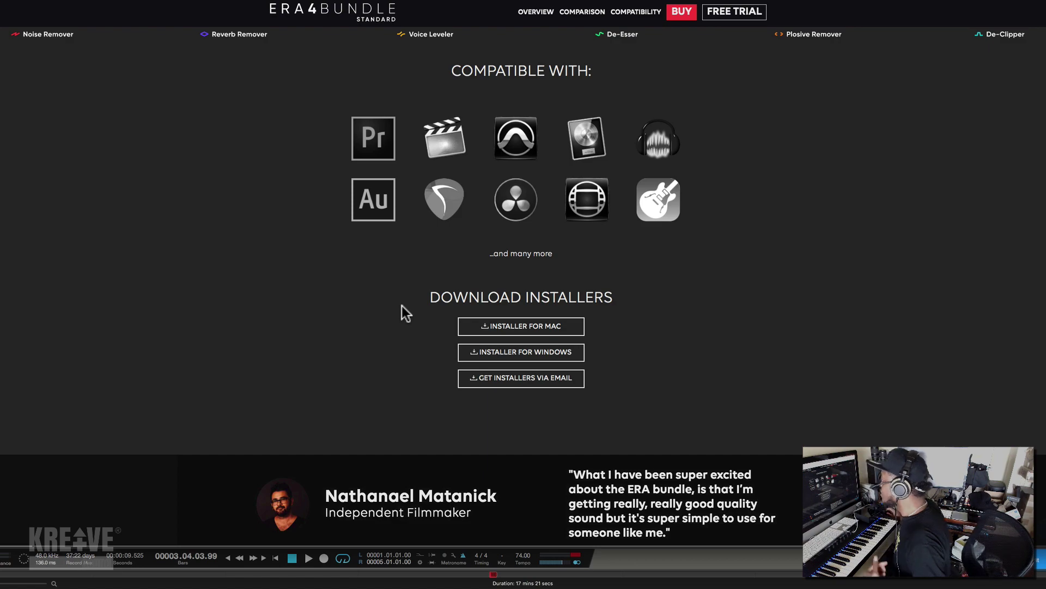
{"action": "scroll", "coordinate": [401, 305], "scroll_direction": "up", "scroll_amount": 3}
{"action": "scroll", "coordinate": [401, 303], "scroll_direction": "up", "scroll_amount": 1}
{"action": "scroll", "coordinate": [400, 303], "scroll_direction": "up", "scroll_amount": 4}
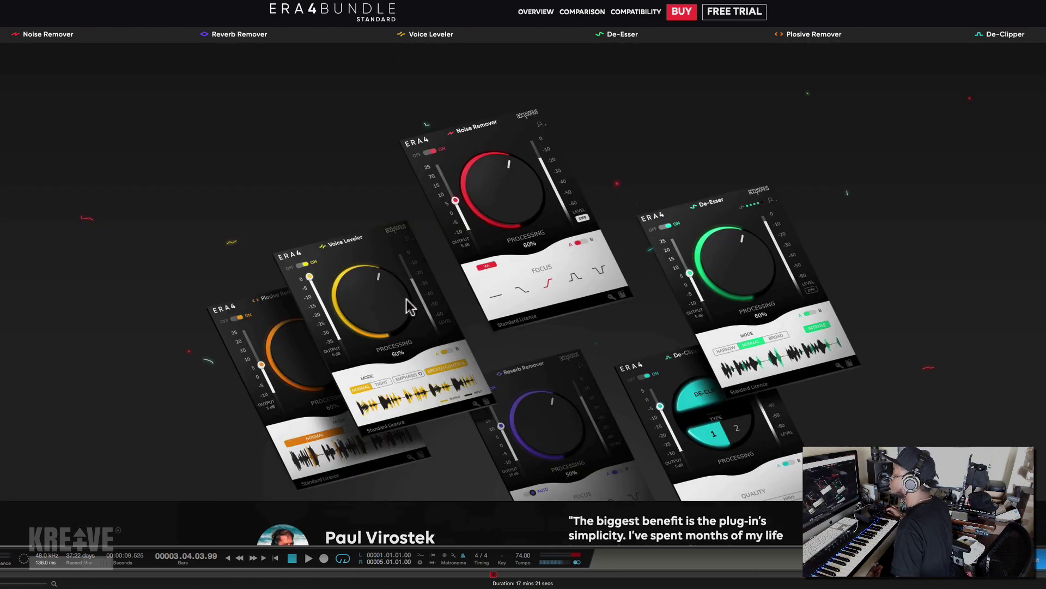
{"action": "scroll", "coordinate": [492, 310], "scroll_direction": "up", "scroll_amount": 5}
{"action": "scroll", "coordinate": [596, 322], "scroll_direction": "up", "scroll_amount": 1}
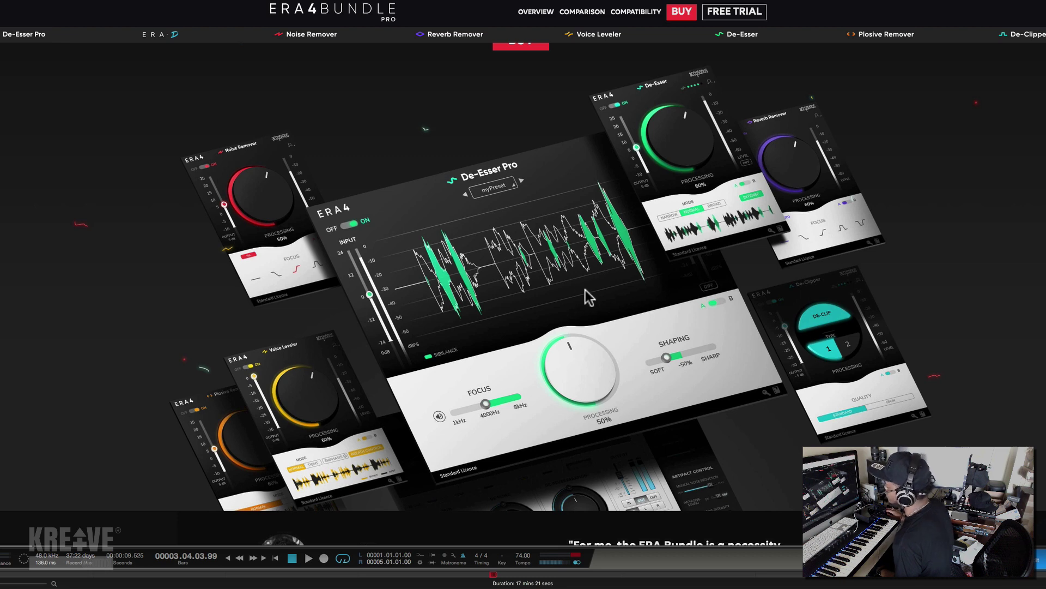
{"action": "scroll", "coordinate": [590, 300], "scroll_direction": "down", "scroll_amount": 2}
{"action": "scroll", "coordinate": [597, 288], "scroll_direction": "down", "scroll_amount": 5}
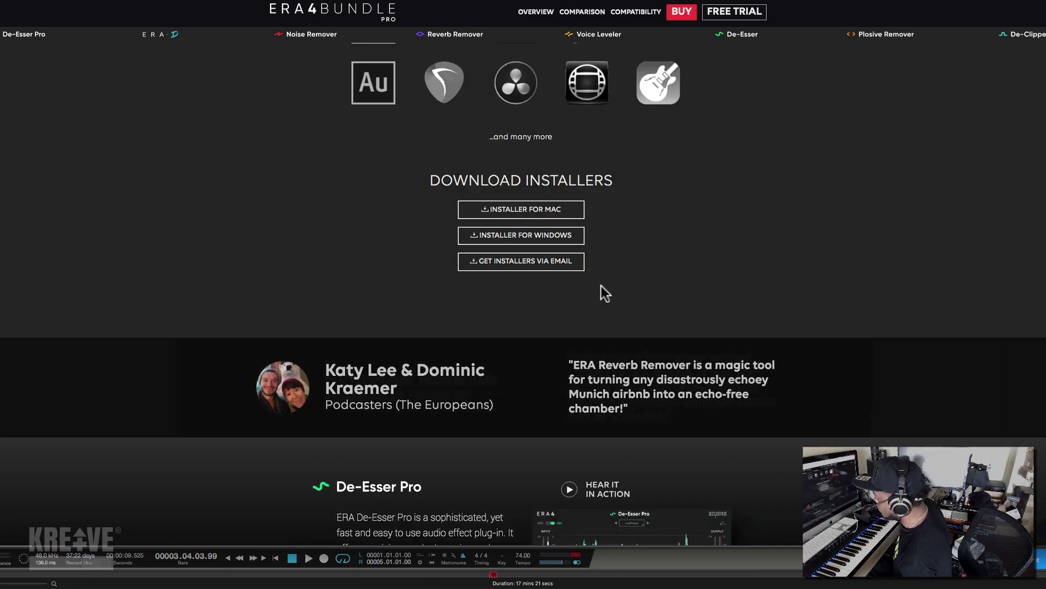
{"action": "scroll", "coordinate": [589, 286], "scroll_direction": "down", "scroll_amount": 3}
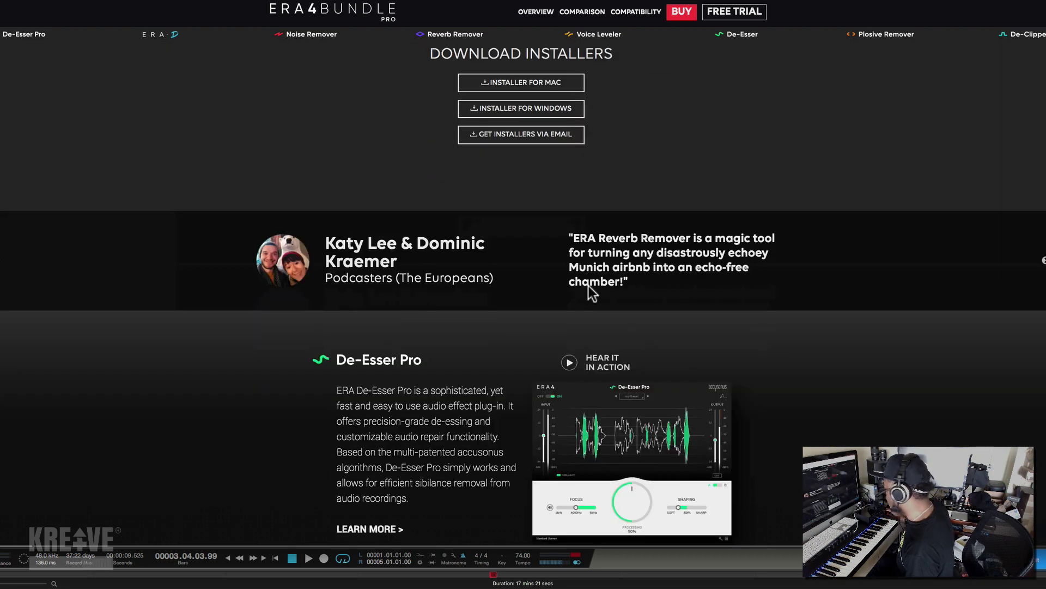
{"action": "scroll", "coordinate": [587, 286], "scroll_direction": "down", "scroll_amount": 2}
{"action": "scroll", "coordinate": [610, 293], "scroll_direction": "down", "scroll_amount": 3}
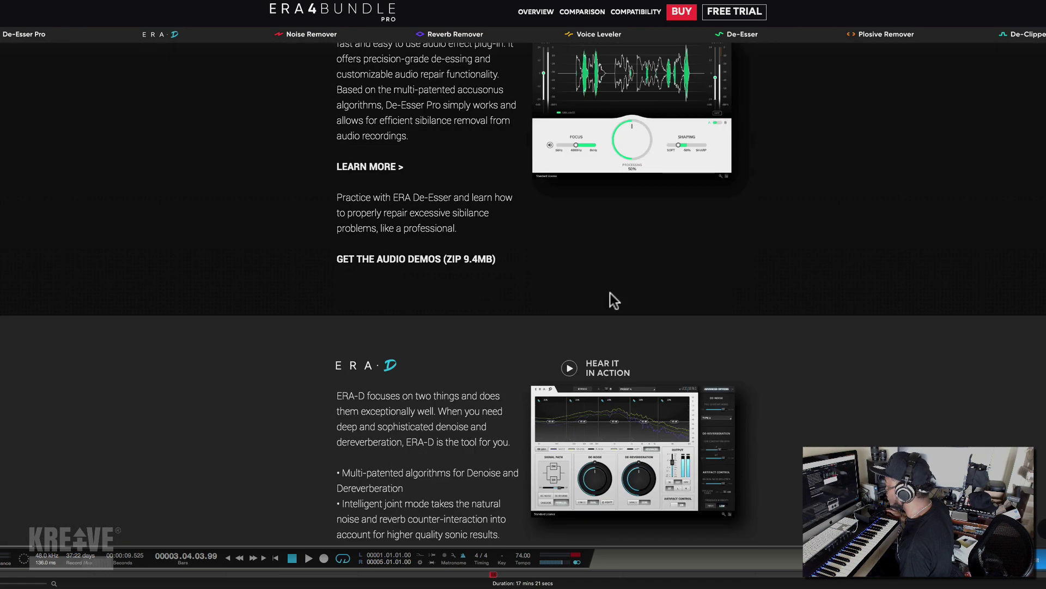
{"action": "scroll", "coordinate": [610, 294], "scroll_direction": "down", "scroll_amount": 5}
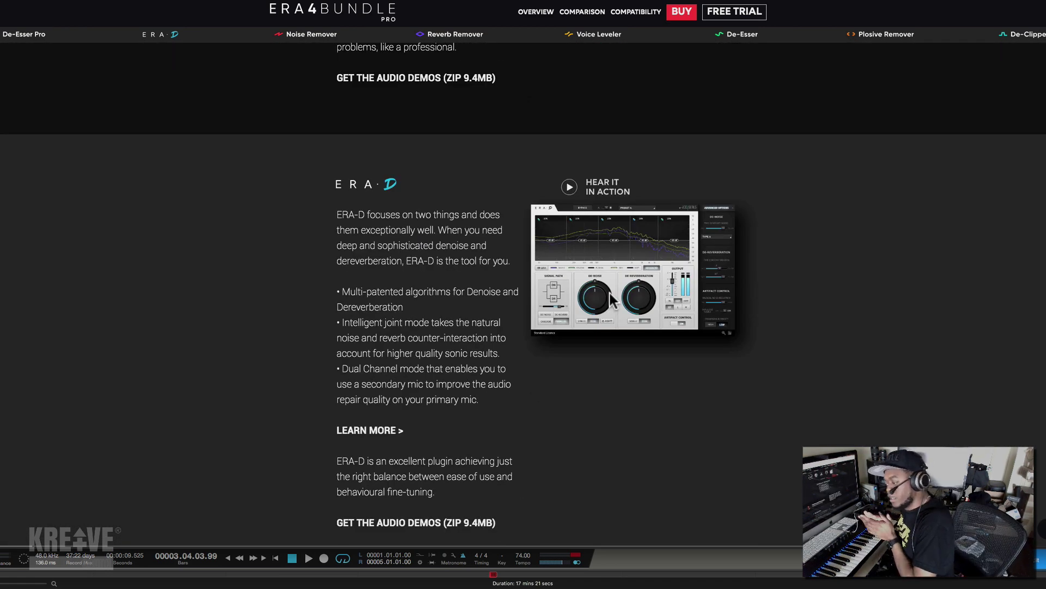
{"action": "scroll", "coordinate": [610, 294], "scroll_direction": "down", "scroll_amount": 1}
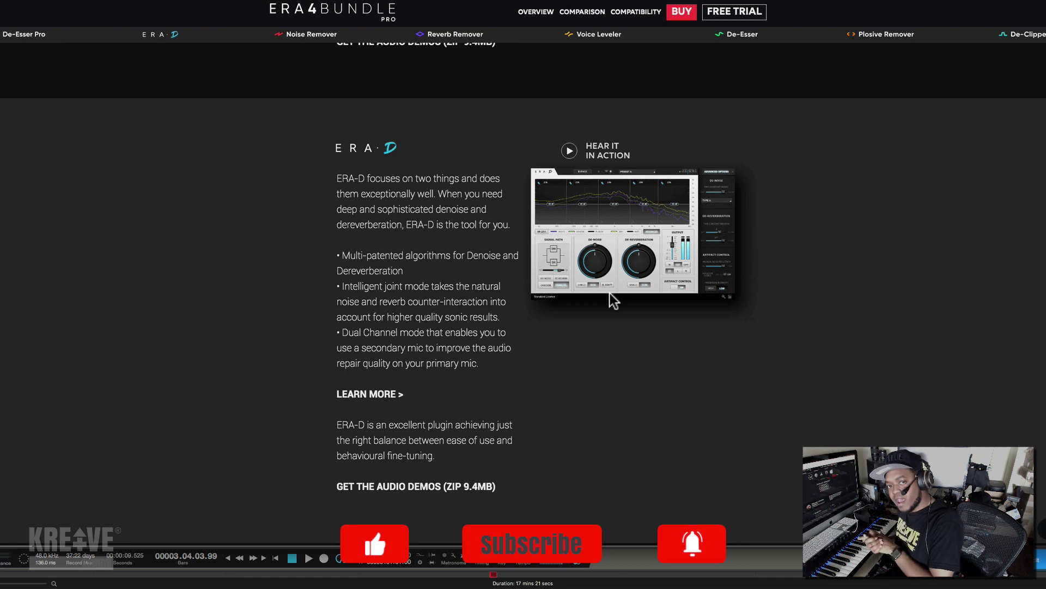
{"action": "scroll", "coordinate": [613, 300], "scroll_direction": "up", "scroll_amount": 10}
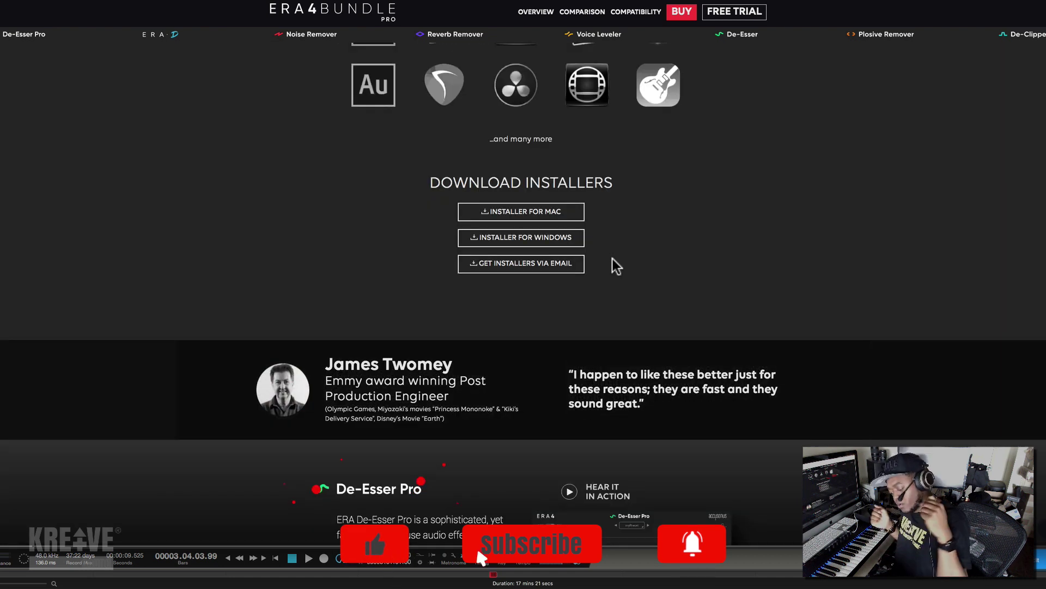